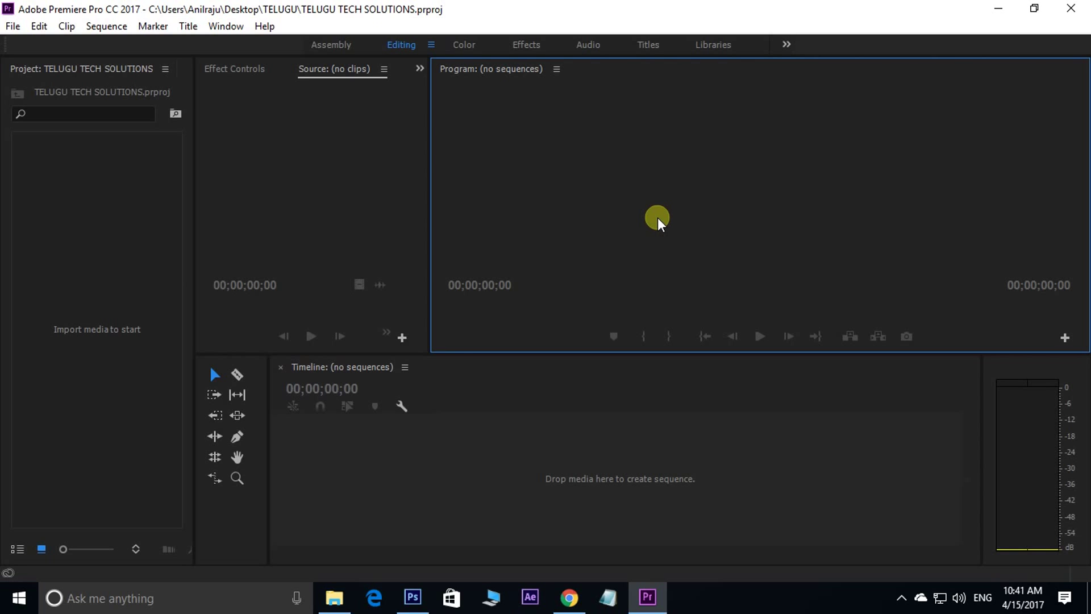
# Switch to Chrome, open the Telugu Tech Solutions channel from the video page and pause its featured video
pyautogui.click(570, 596)
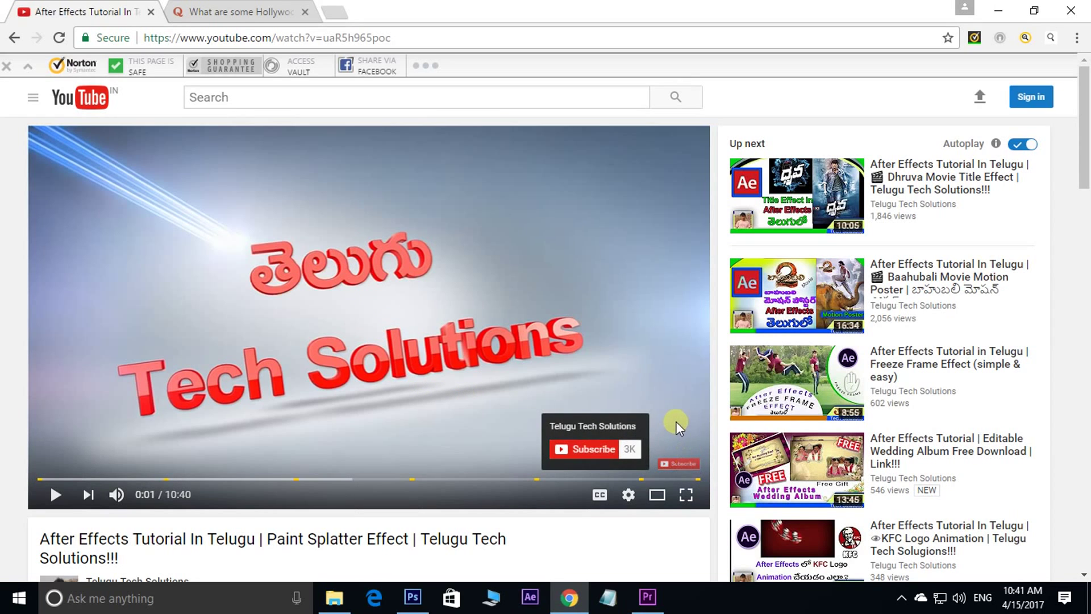
pyautogui.scroll(-1, 677, 387)
pyautogui.scroll(-3, 677, 377)
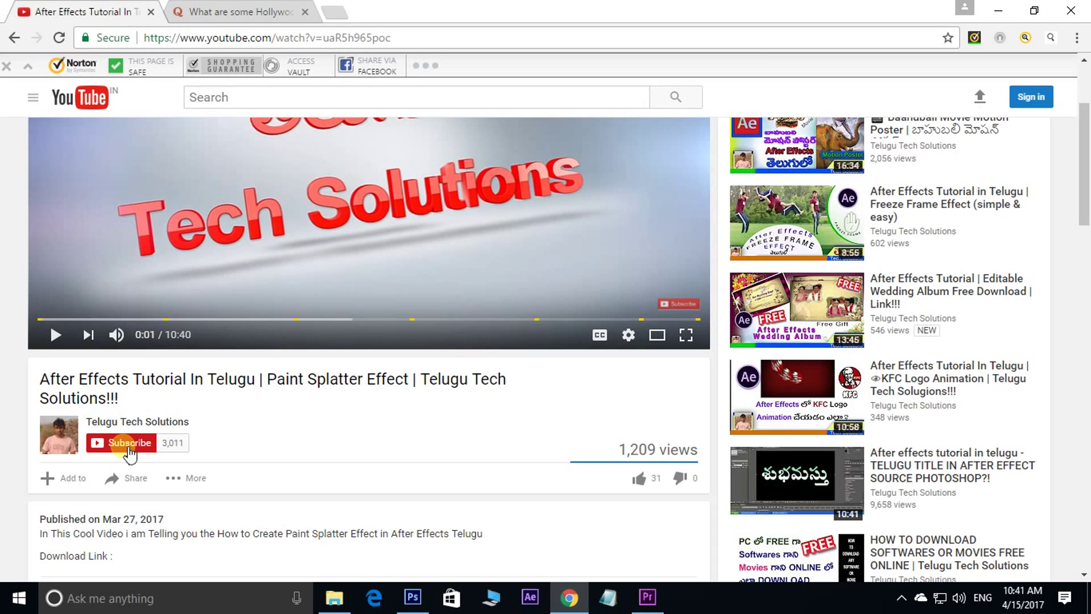
pyautogui.click(152, 426)
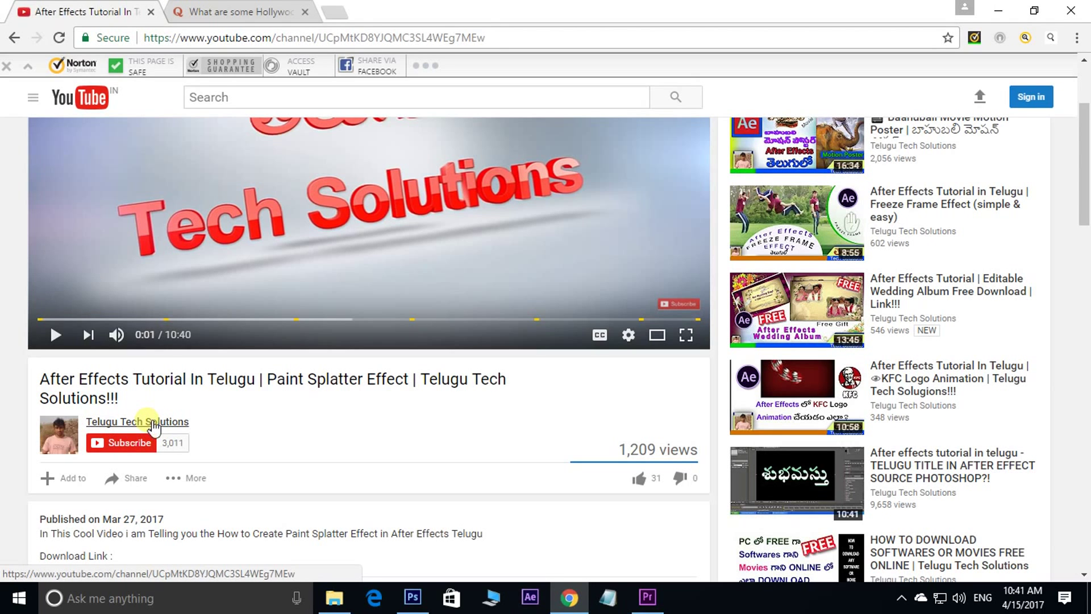
pyautogui.scroll(-3, 298, 365)
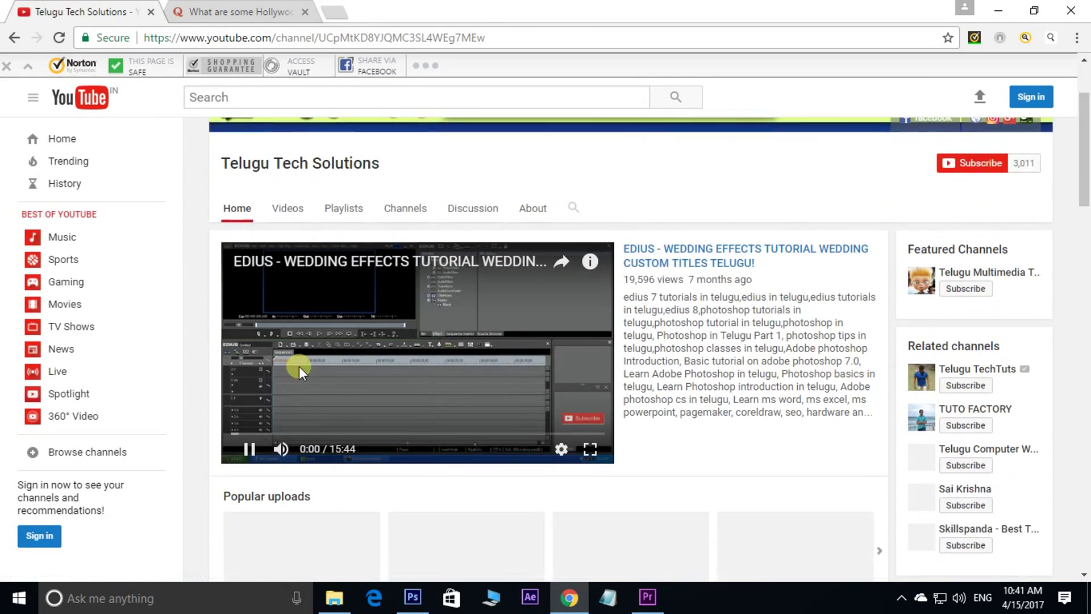
pyautogui.click(247, 415)
# Browse the channel's uploaded videos and switch back to Premiere Pro
pyautogui.scroll(2, 285, 250)
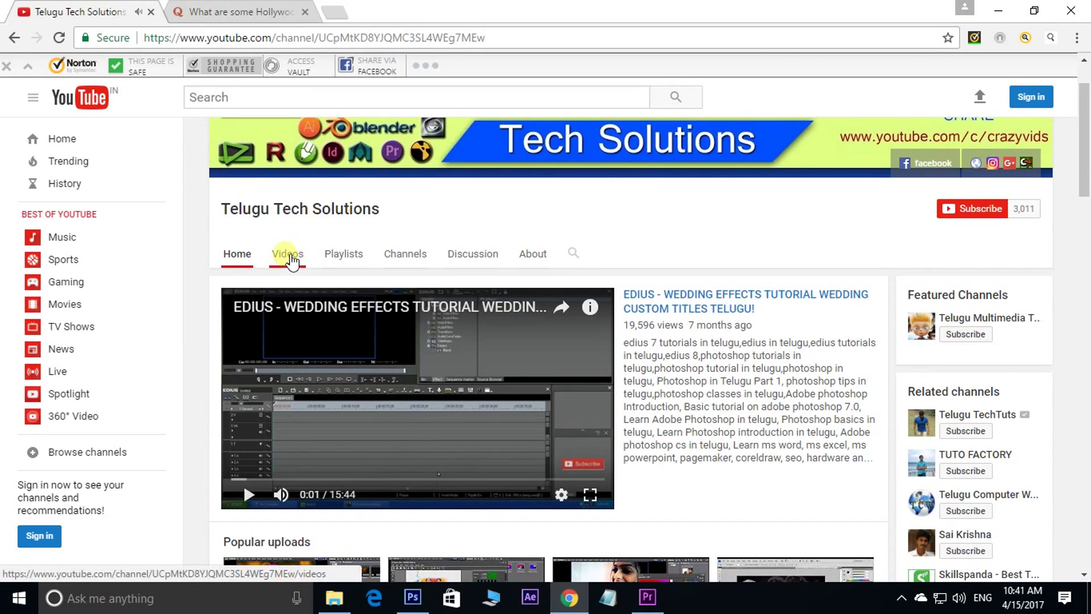
pyautogui.click(287, 173)
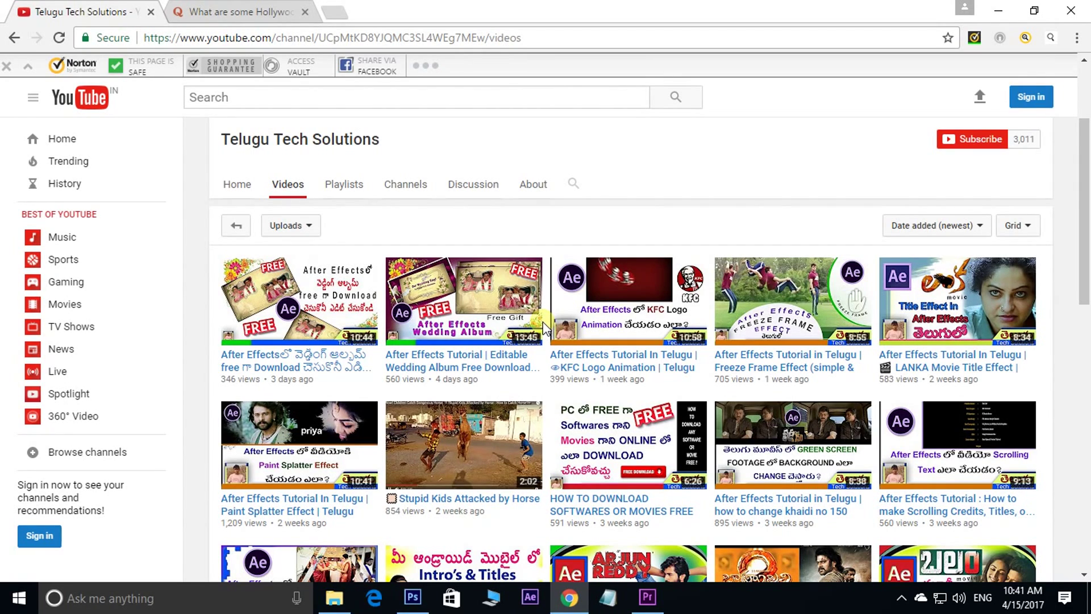
pyautogui.scroll(-7, 512, 443)
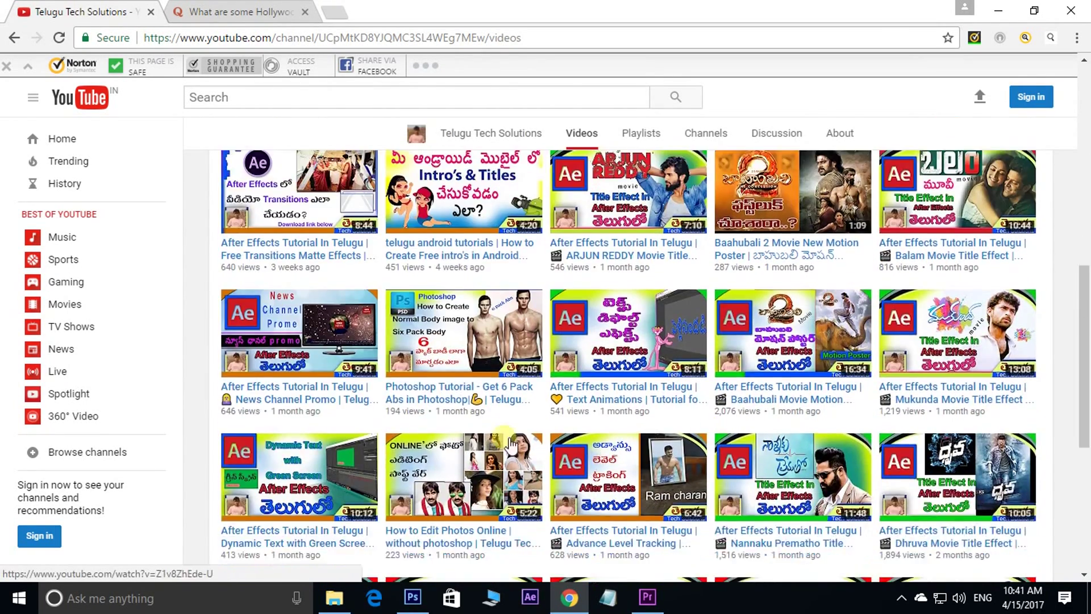
pyautogui.scroll(8, 512, 444)
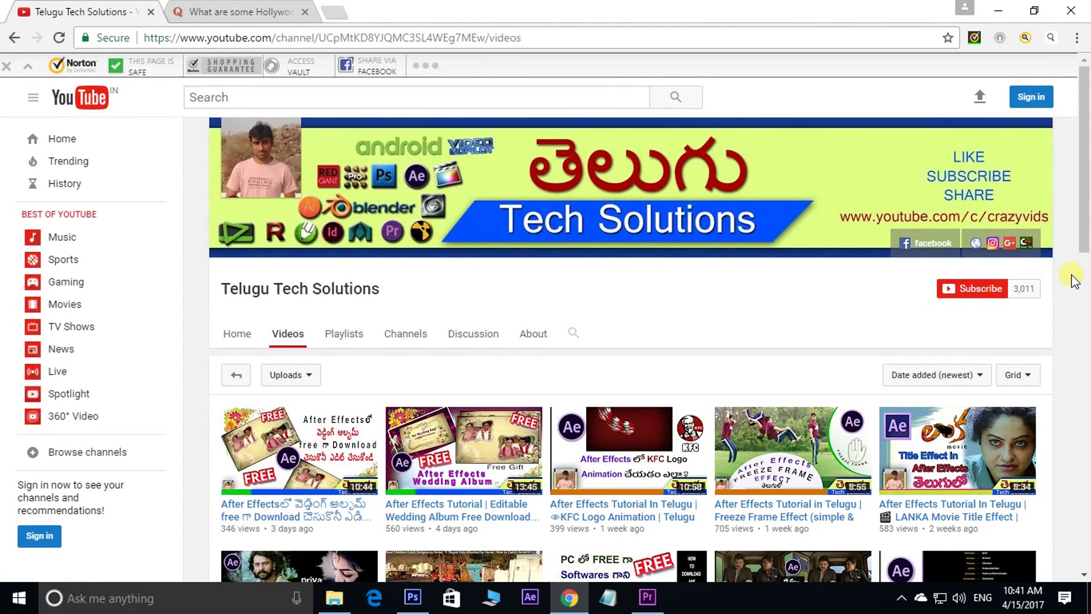
pyautogui.click(647, 596)
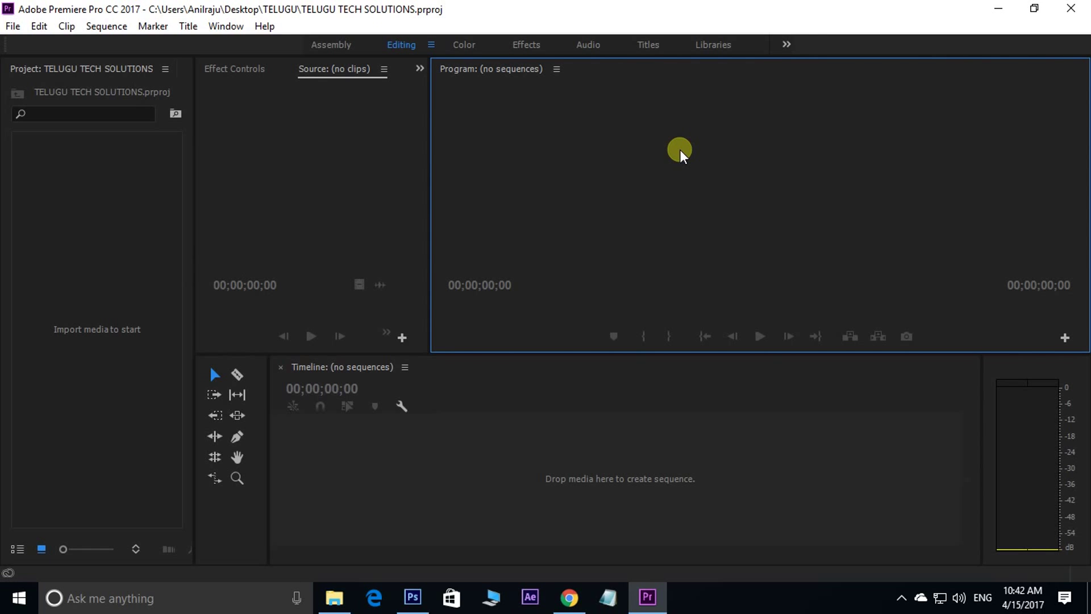
# Switch to the Quora page in Chrome and examine the list of Hollywood movies cut on Adobe Premiere
pyautogui.click(566, 595)
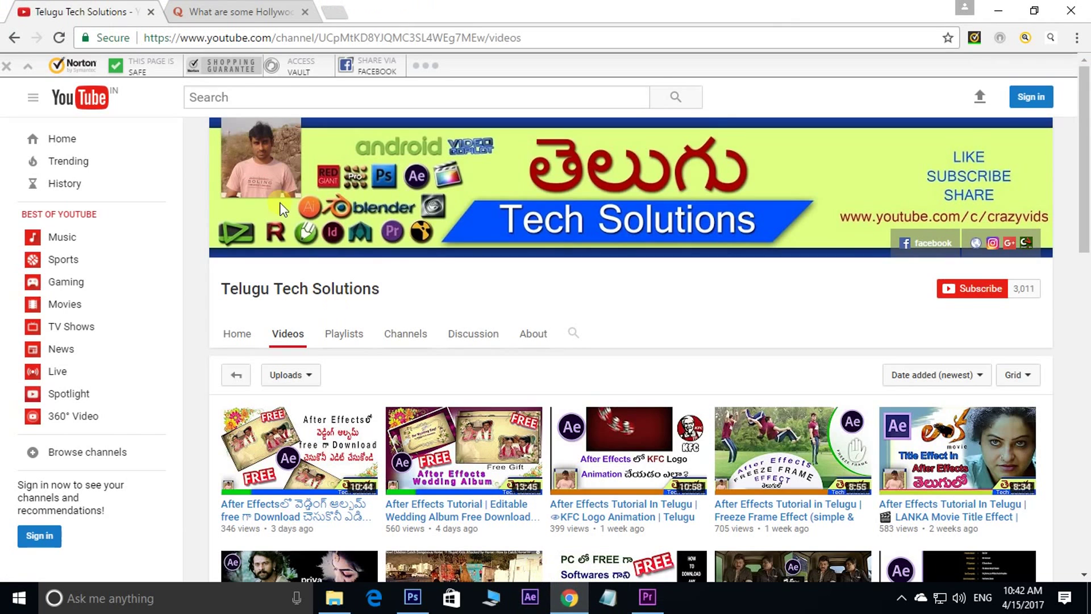
pyautogui.click(233, 11)
pyautogui.scroll(3, 415, 221)
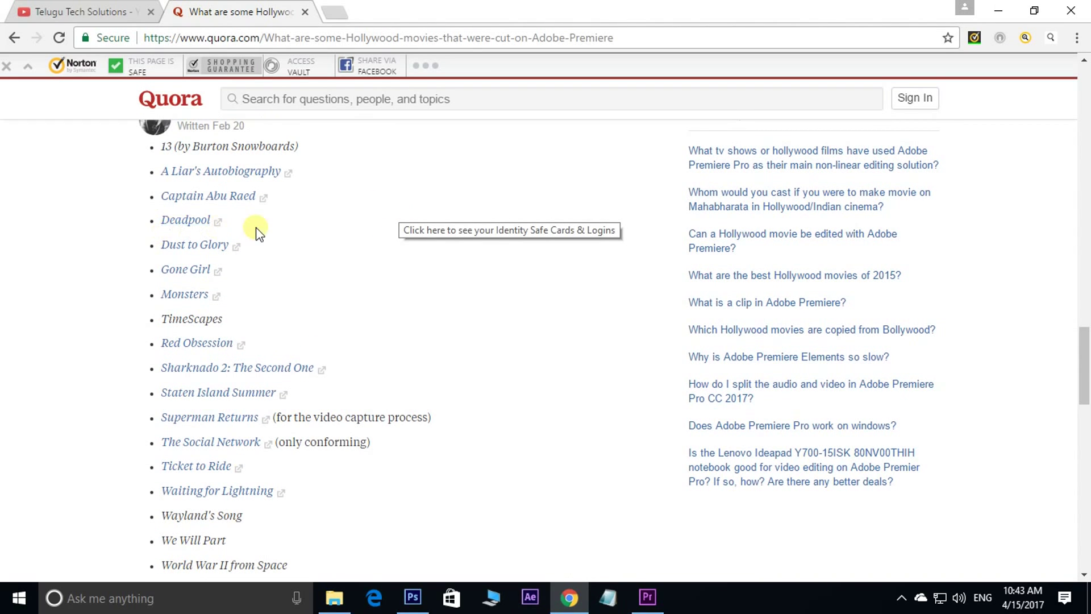
pyautogui.scroll(-1, 193, 227)
pyautogui.scroll(-2, 419, 239)
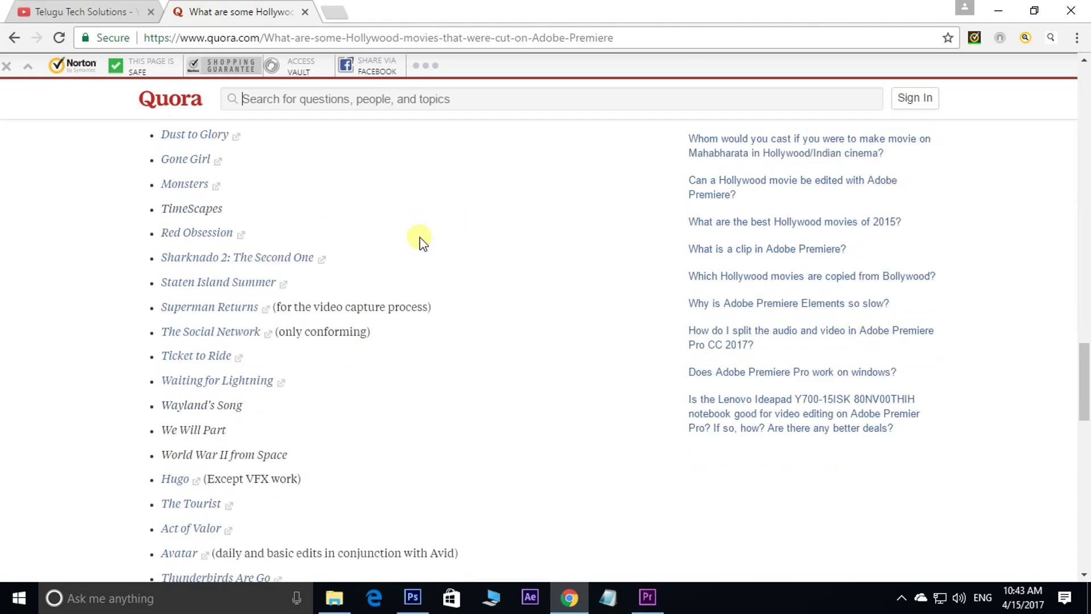
pyautogui.scroll(-1, 423, 244)
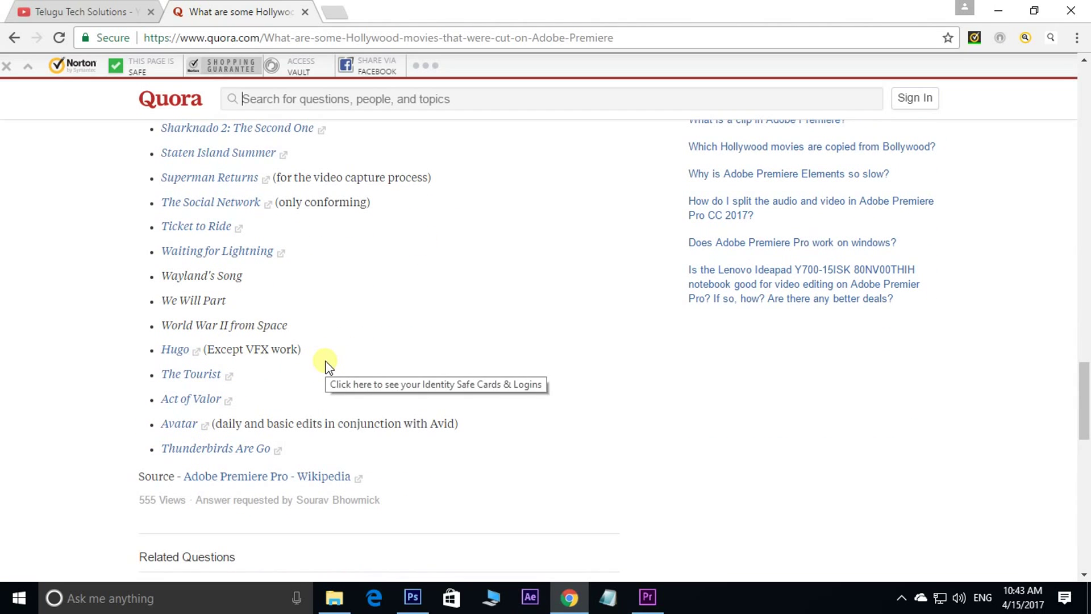
pyautogui.scroll(3, 312, 373)
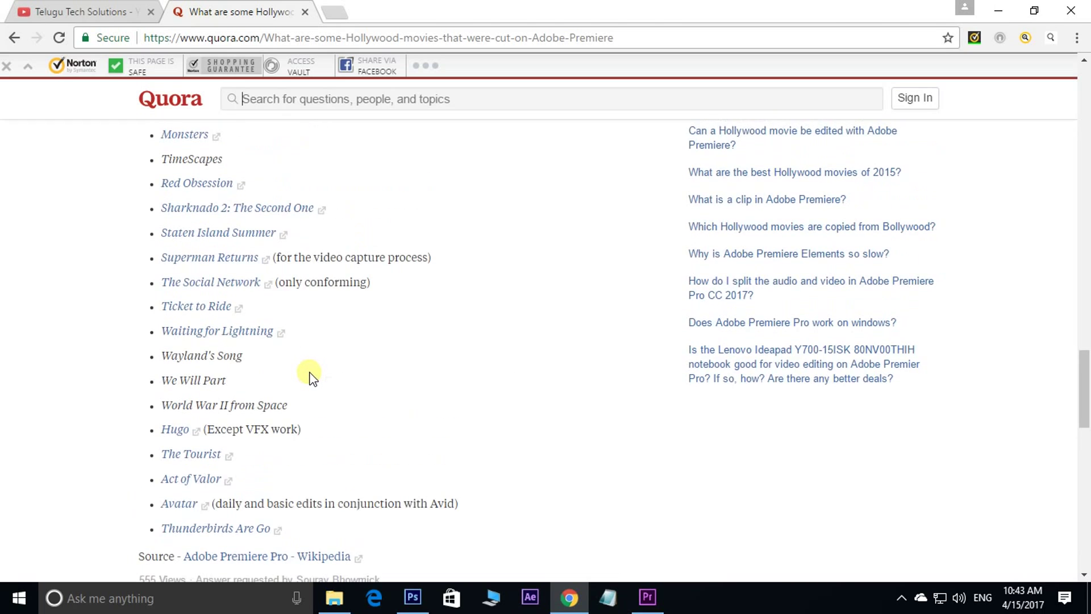
pyautogui.scroll(2, 312, 373)
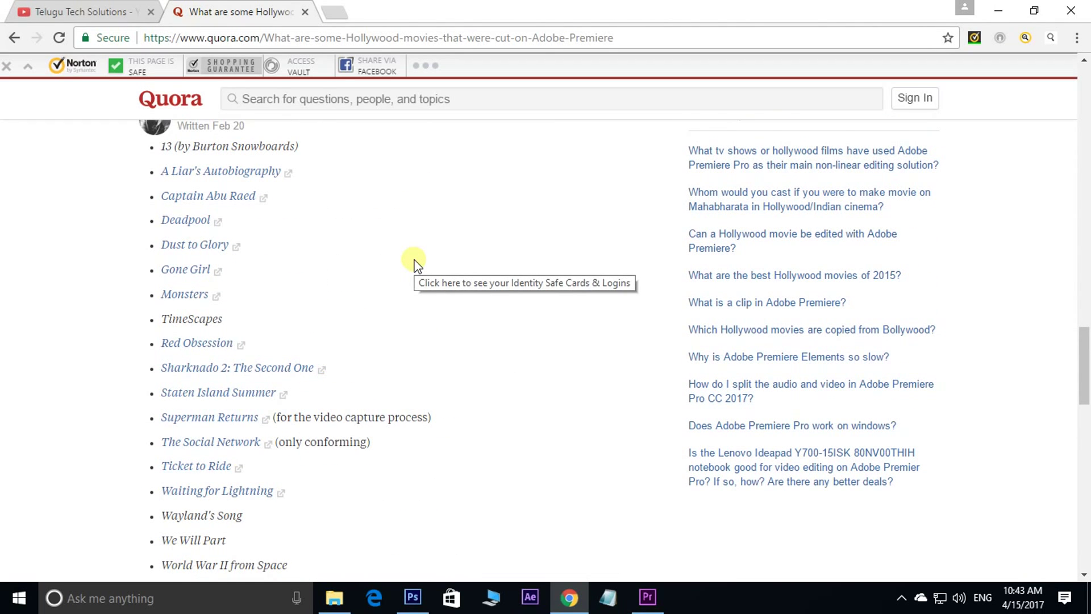
pyautogui.scroll(2, 329, 246)
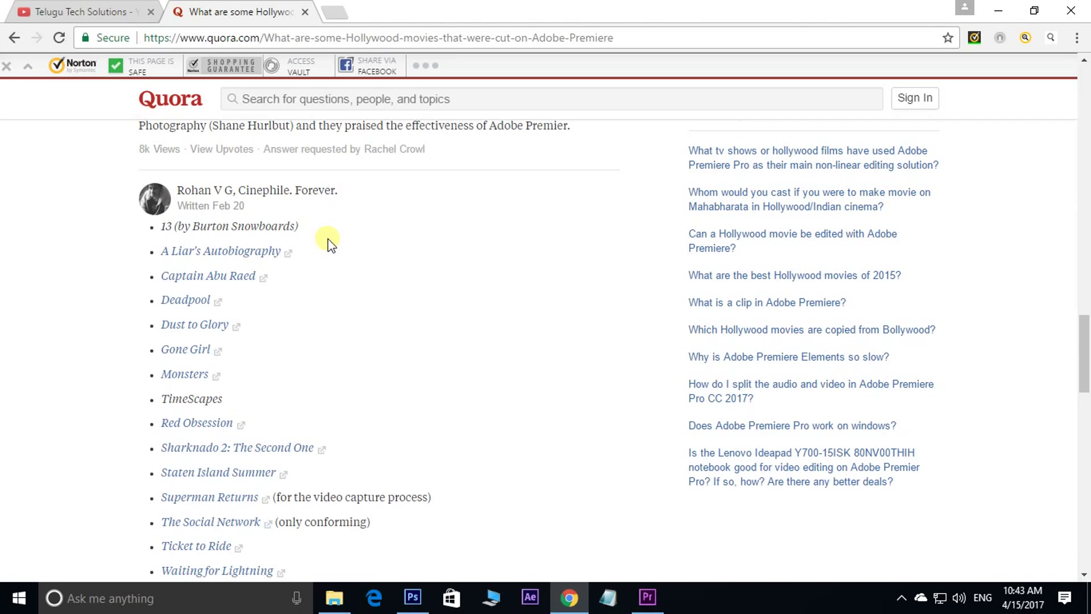
pyautogui.scroll(-2, 331, 245)
pyautogui.scroll(-2, 330, 243)
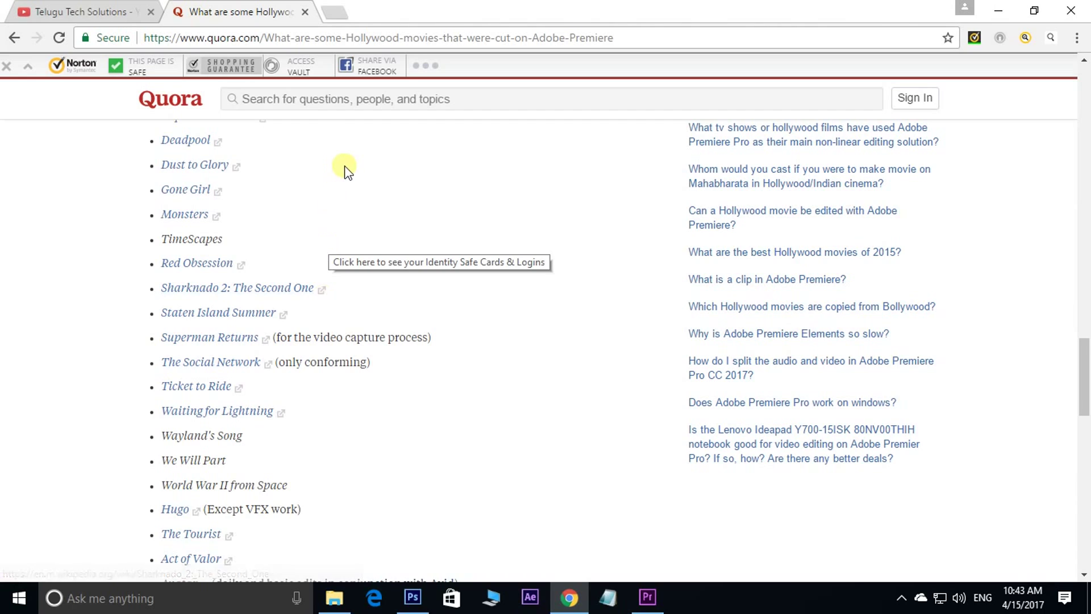
pyautogui.scroll(2, 346, 171)
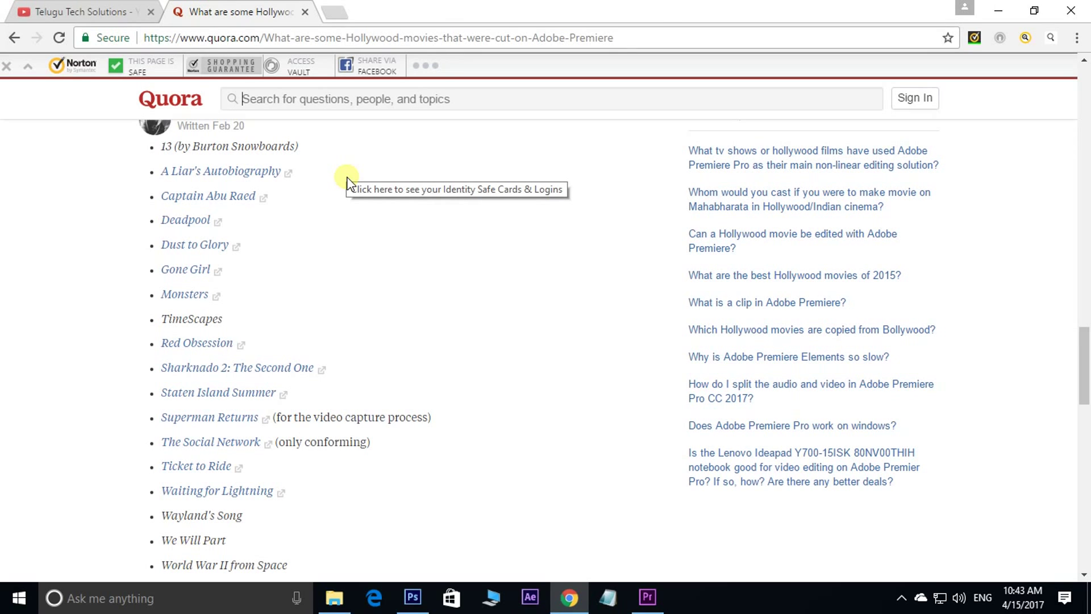
# Switch to Photoshop and create a new 1366 × 768 pixel document at 72 pixels/inch in 8-bit RGB Color with White background contents
pyautogui.click(648, 597)
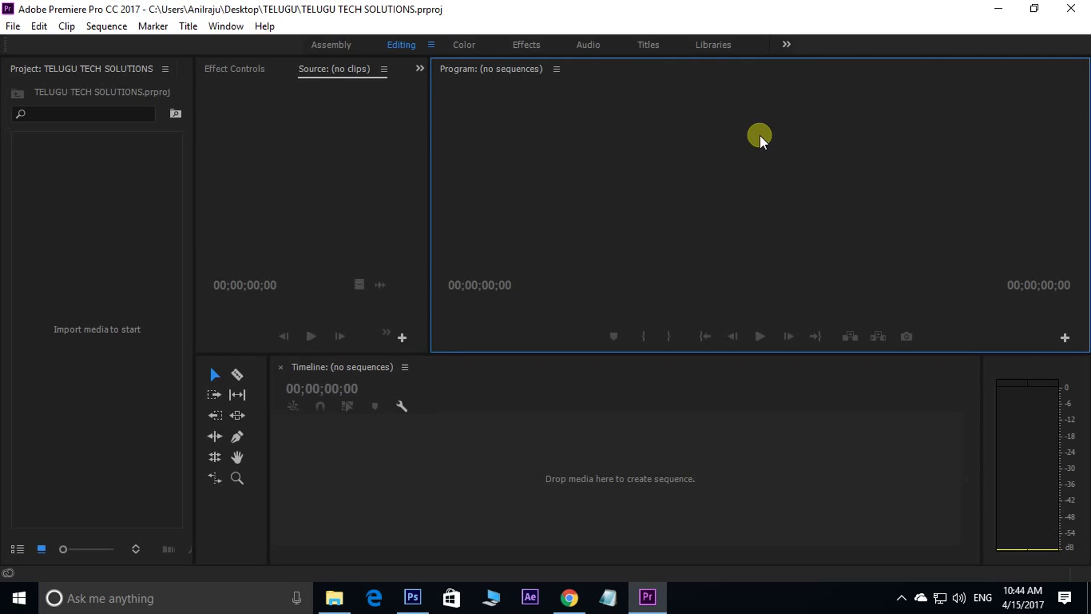
pyautogui.click(419, 594)
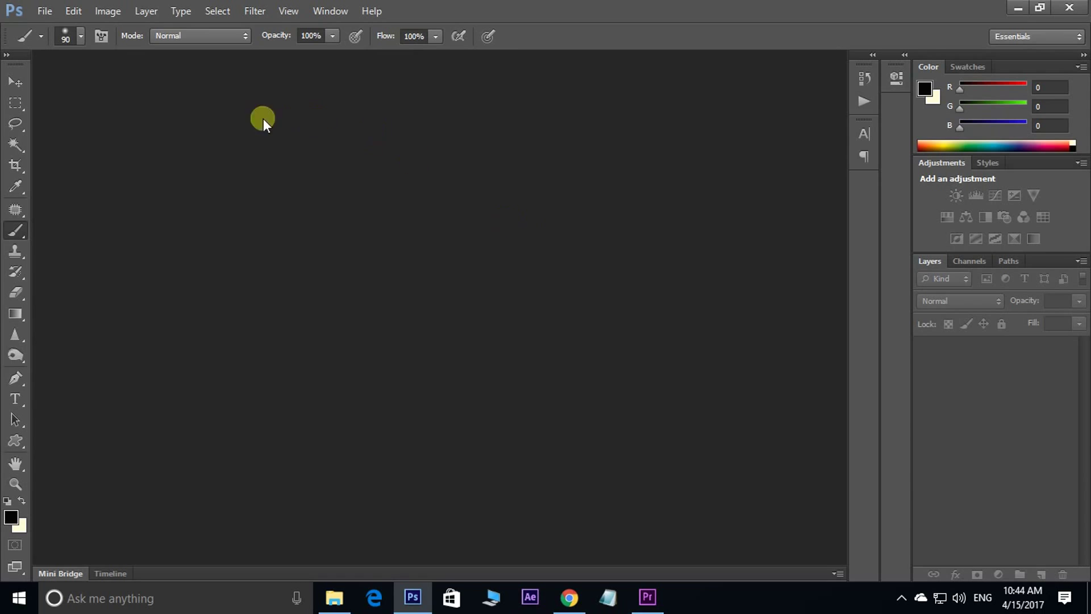
pyautogui.click(45, 11)
pyautogui.click(170, 30)
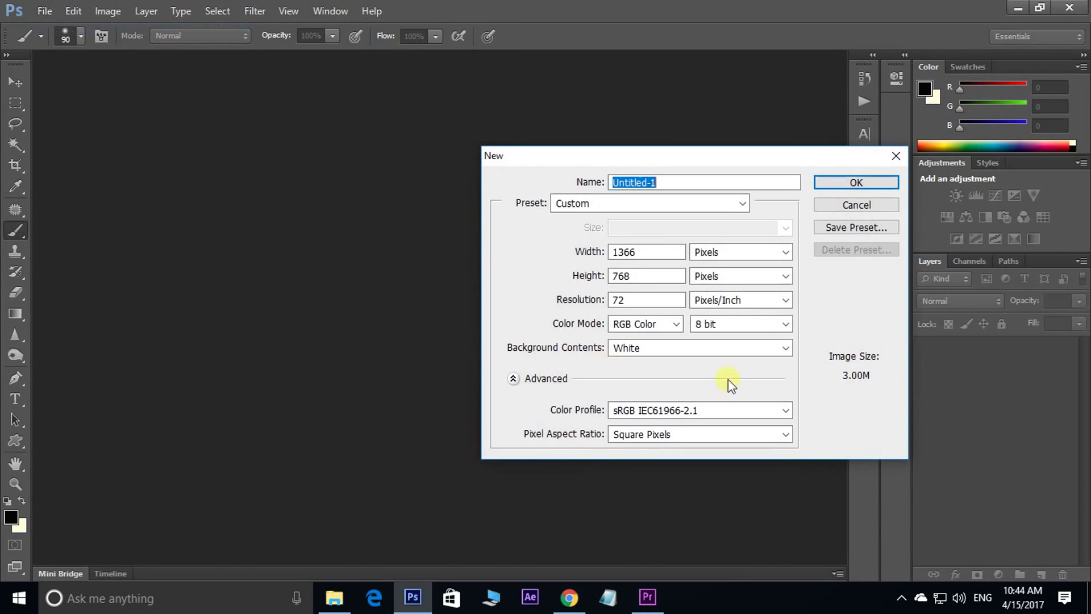
pyautogui.click(856, 182)
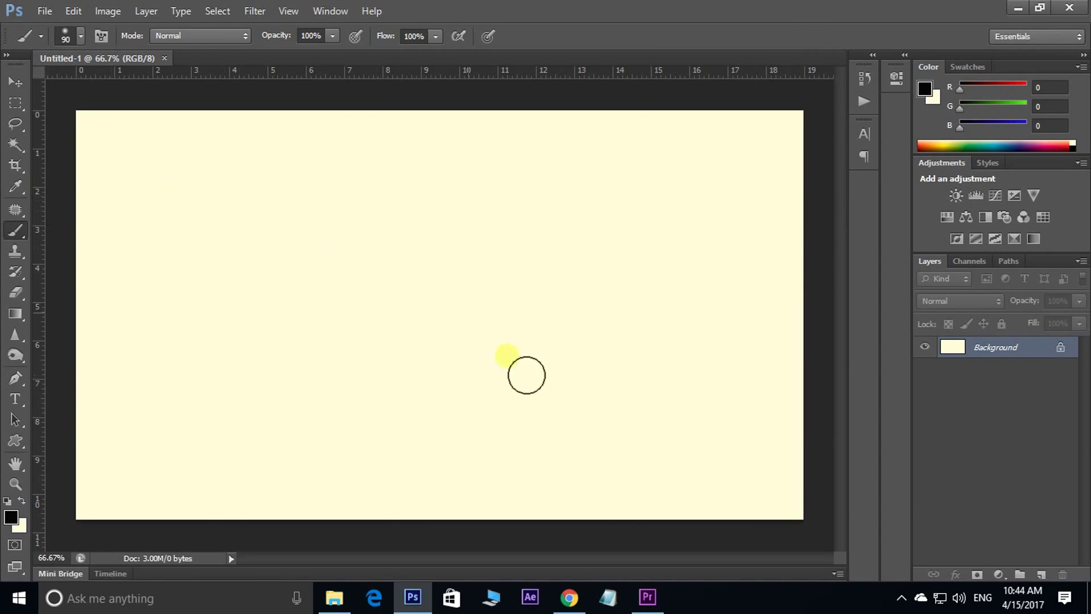
# Switch to Premiere Pro and view the empty Effect Controls, the Source monitor and the list of available workspace windows
pyautogui.click(647, 597)
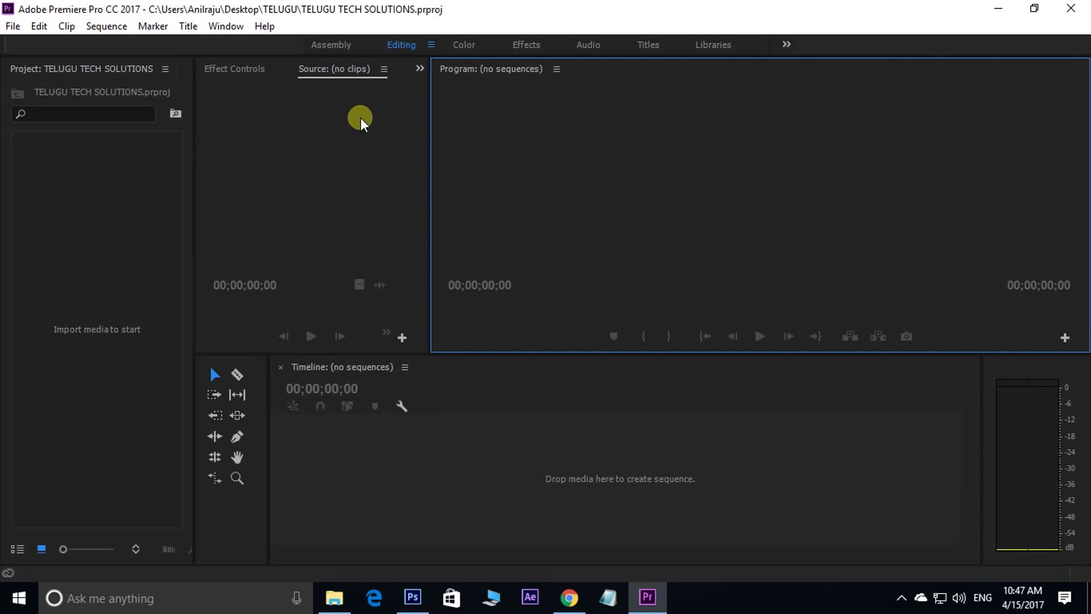
pyautogui.click(234, 67)
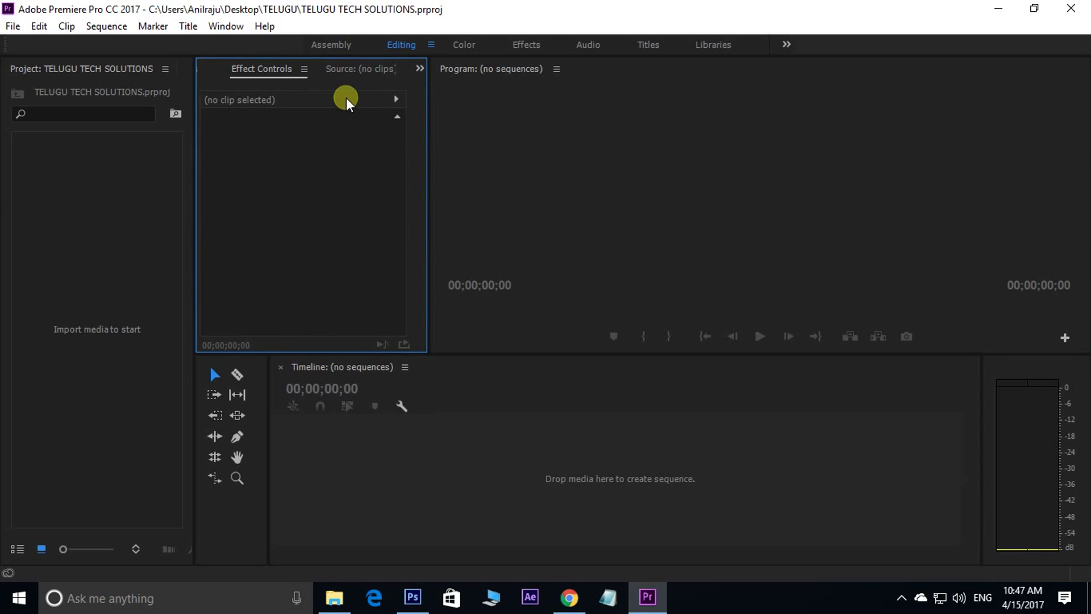
pyautogui.click(341, 69)
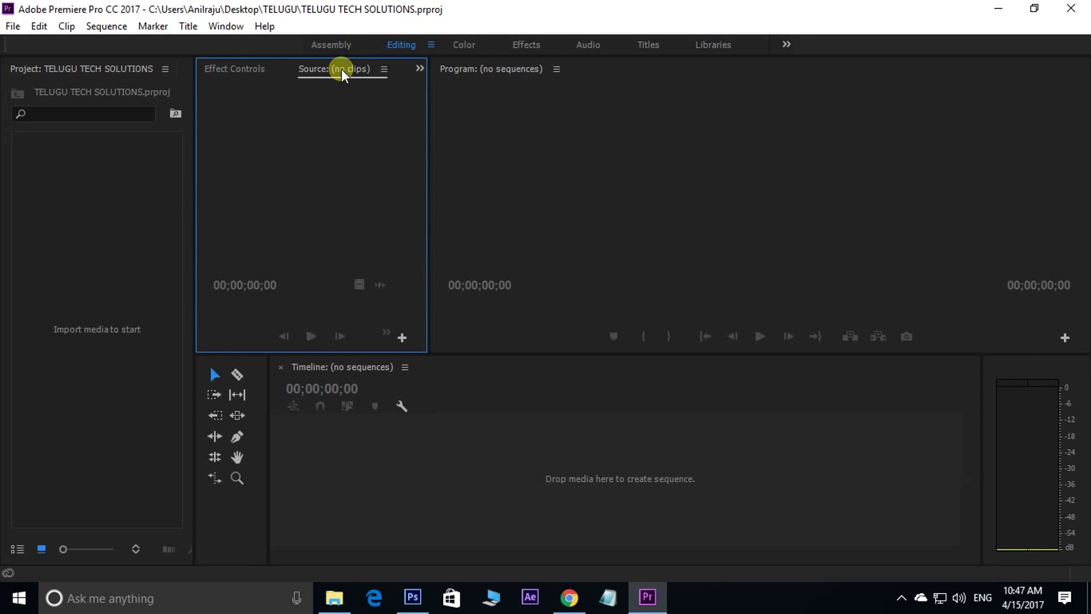
pyautogui.click(226, 26)
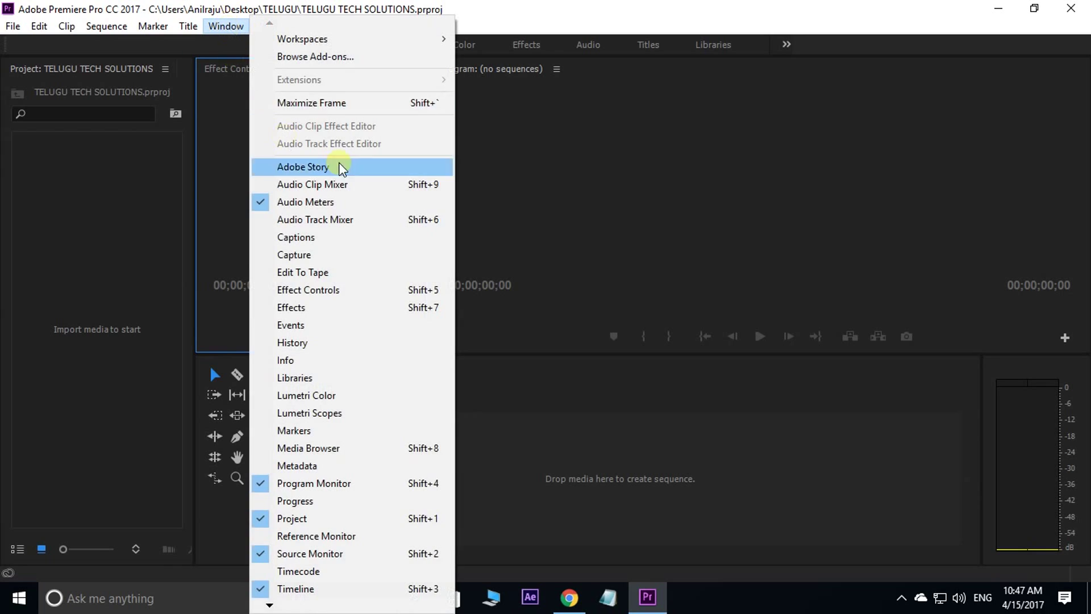
pyautogui.click(229, 193)
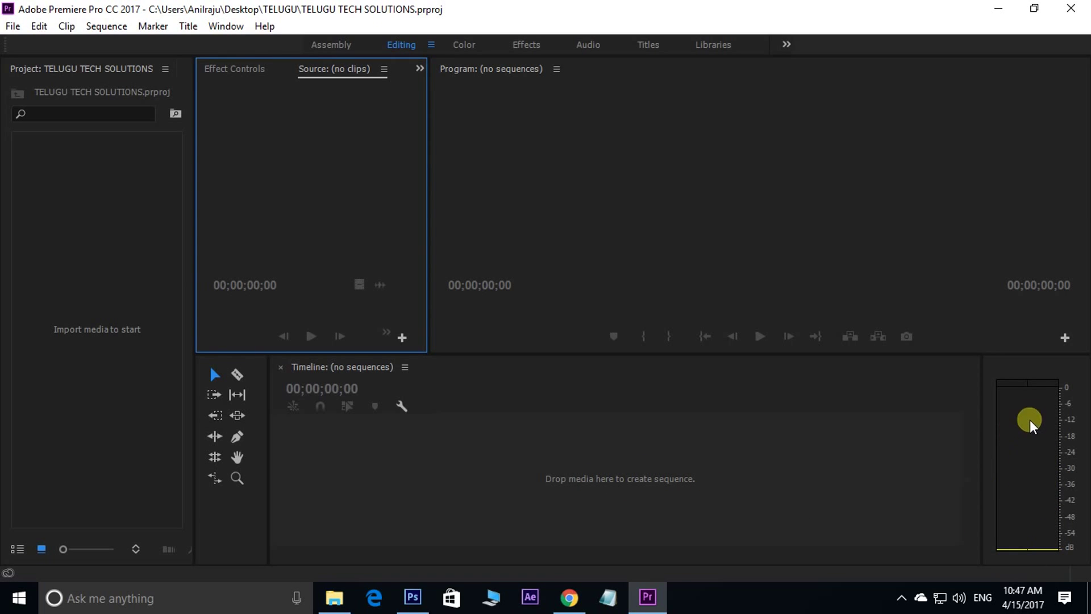
# Close the Audio Meters panel and check the panel options of the Tools panel
pyautogui.rightClick(1027, 362)
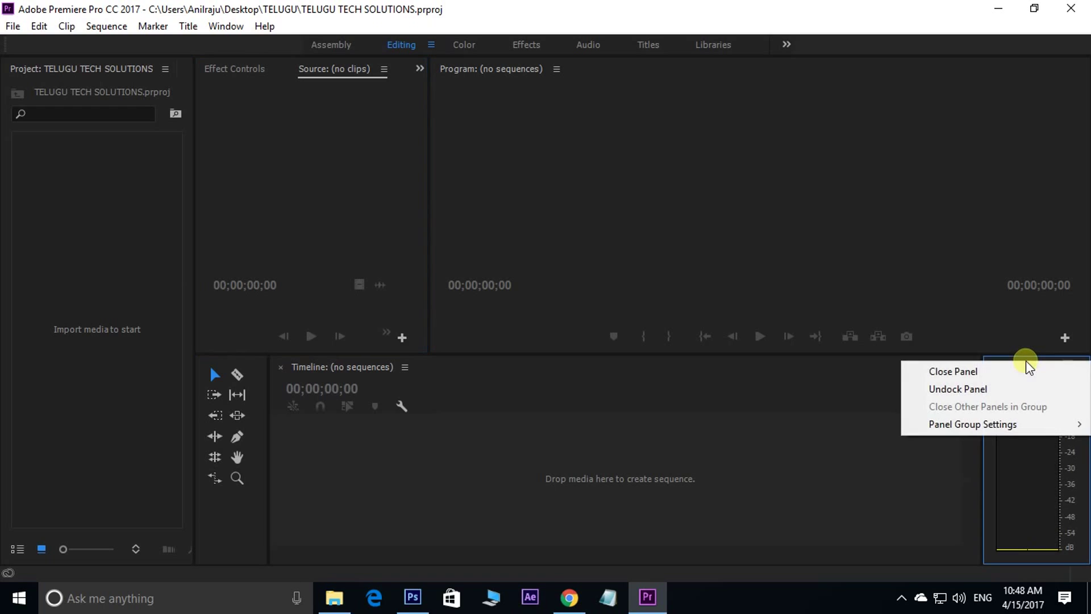
pyautogui.click(953, 373)
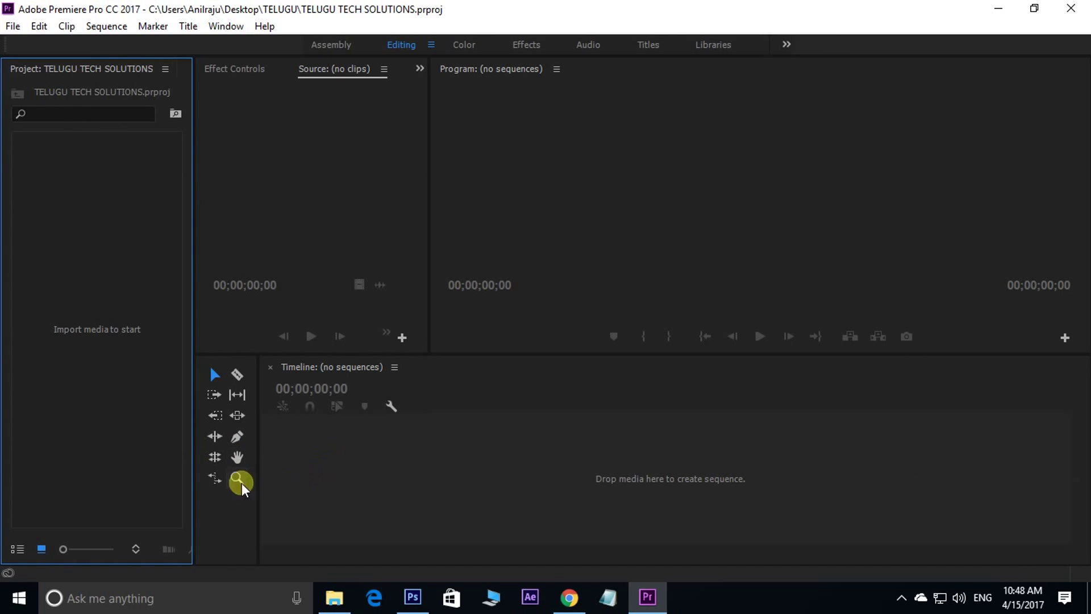
pyautogui.rightClick(233, 358)
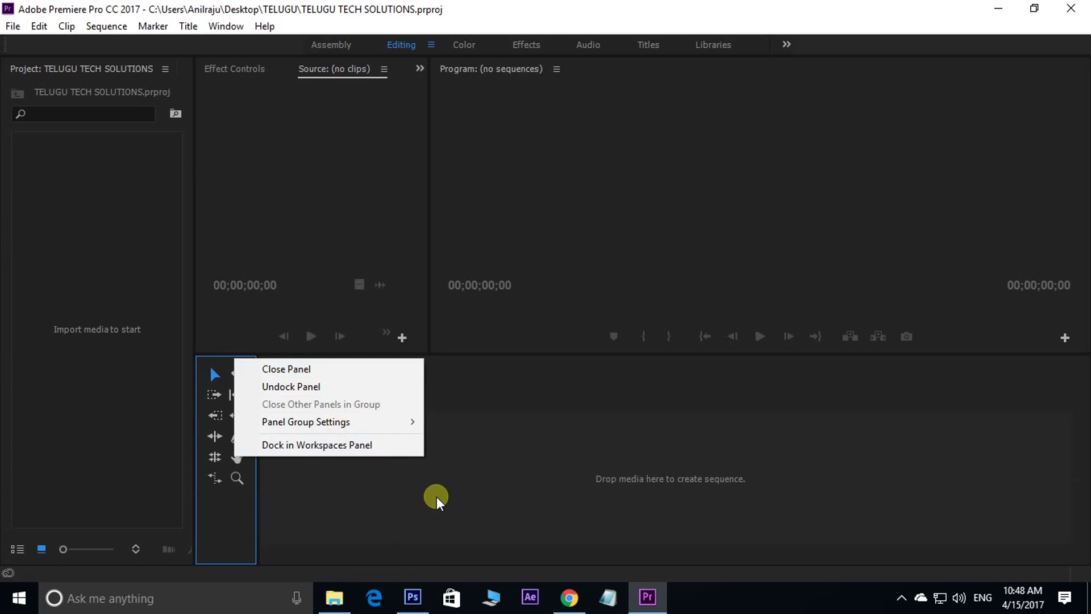
pyautogui.click(396, 492)
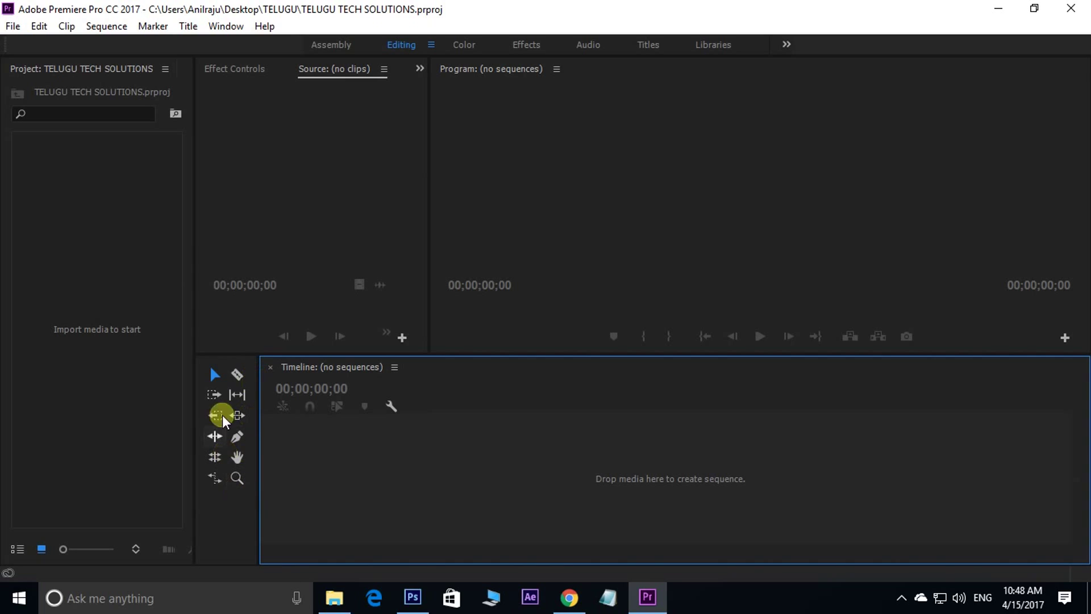
# Dock the Tools panel in the group with Effect Controls and Source, and switch through the group's panels, ending on Tools
pyautogui.click(220, 365)
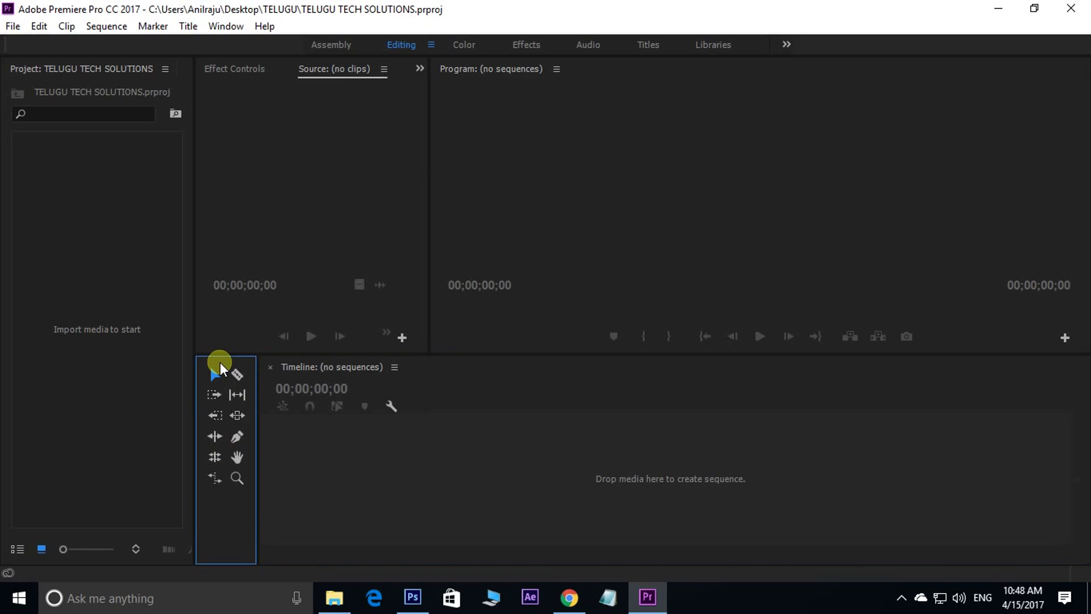
pyautogui.moveTo(220, 364); pyautogui.dragTo(296, 145)
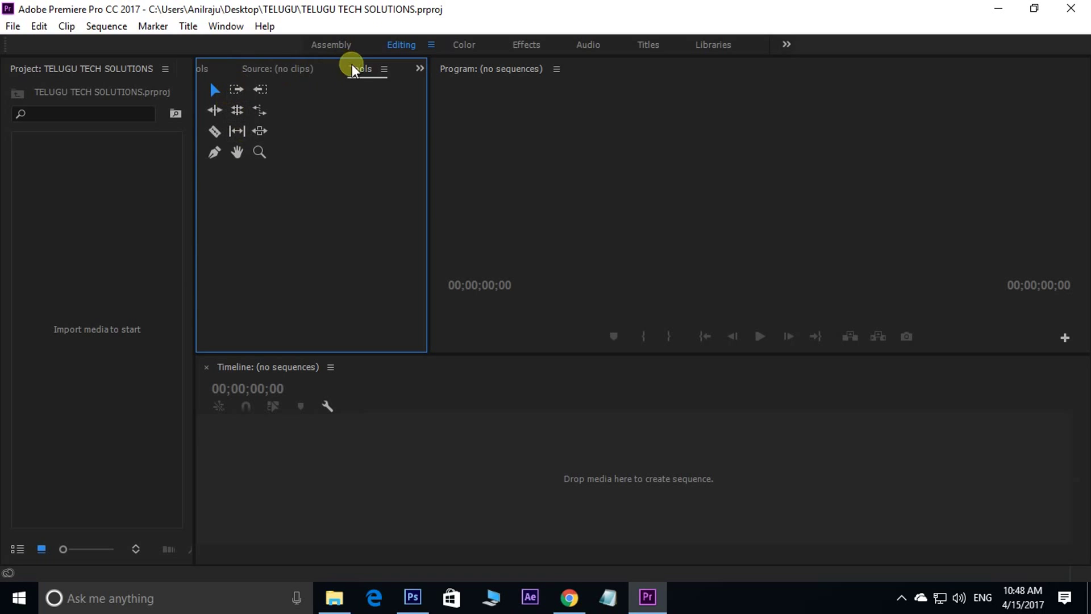
pyautogui.click(253, 71)
pyautogui.click(206, 68)
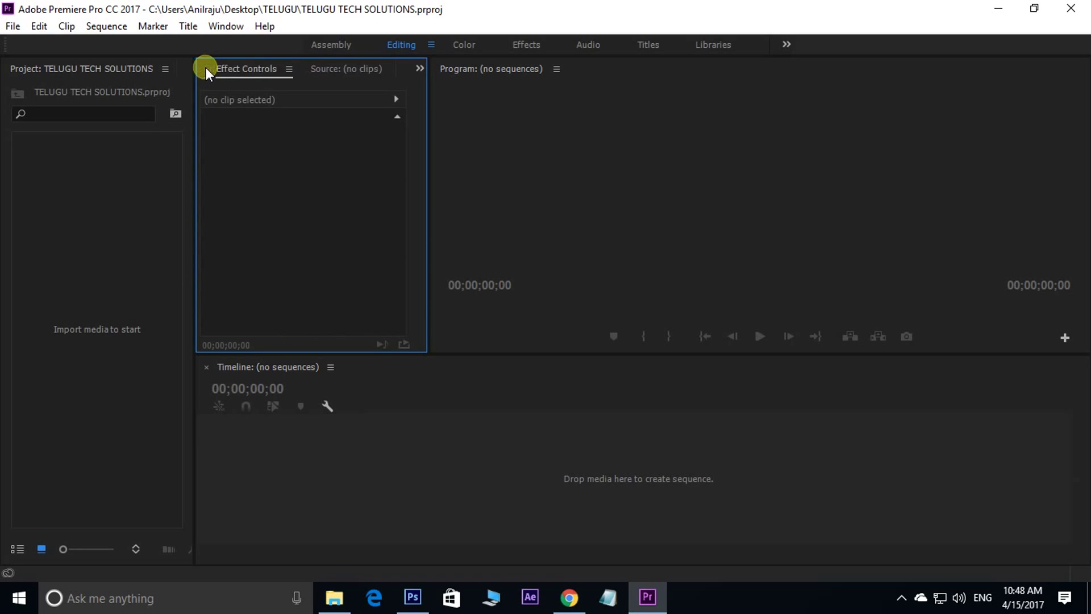
pyautogui.click(336, 68)
pyautogui.click(360, 68)
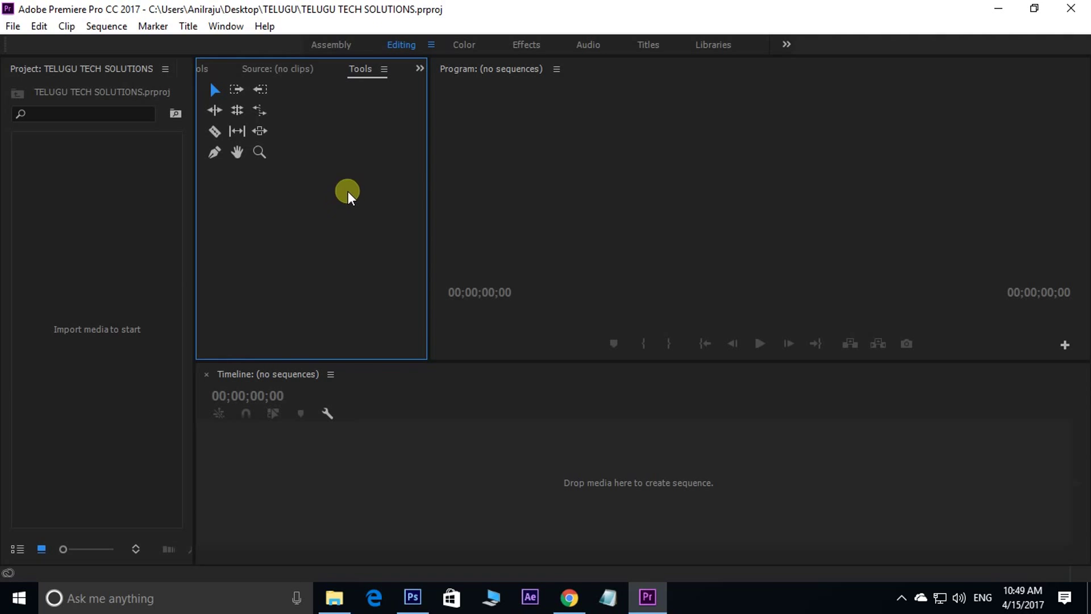
# Switch to the All Panels workspace and look through its stacked panels down to Timecode
pyautogui.click(704, 123)
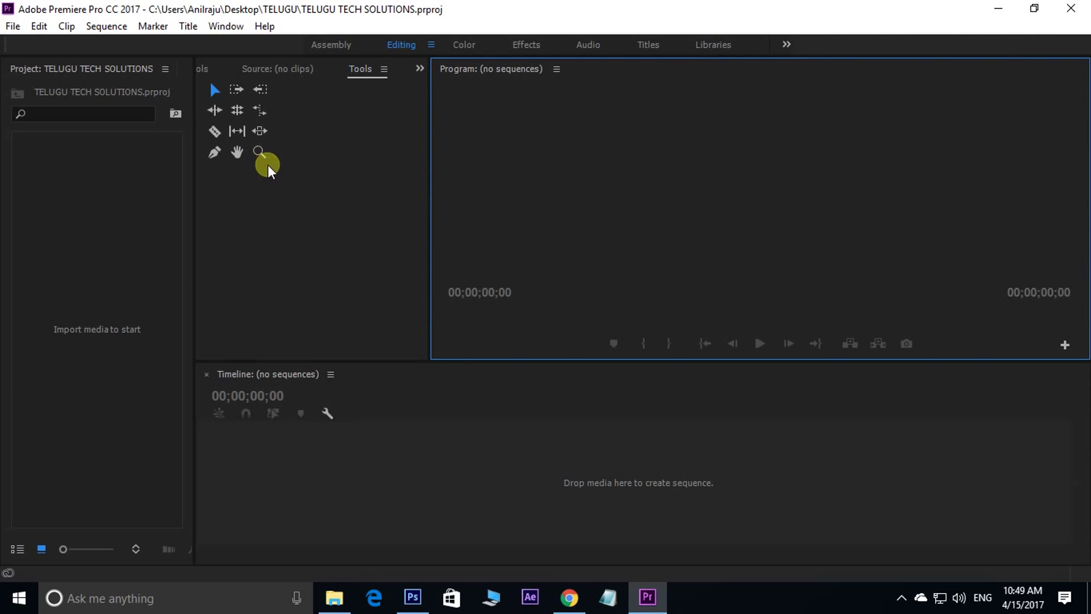
pyautogui.click(223, 27)
pyautogui.moveTo(302, 42)
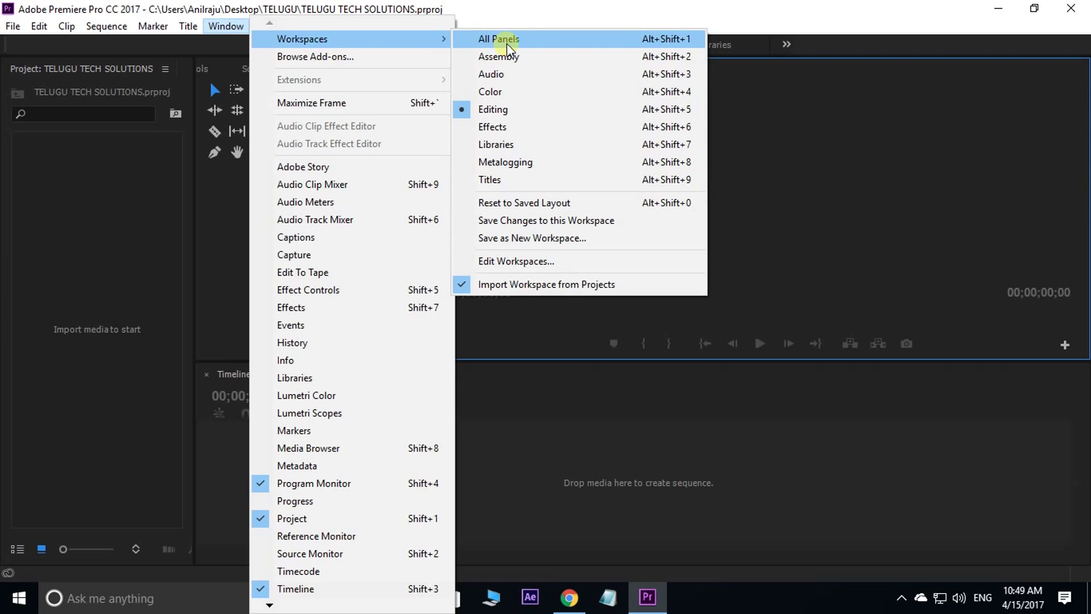
pyautogui.click(507, 41)
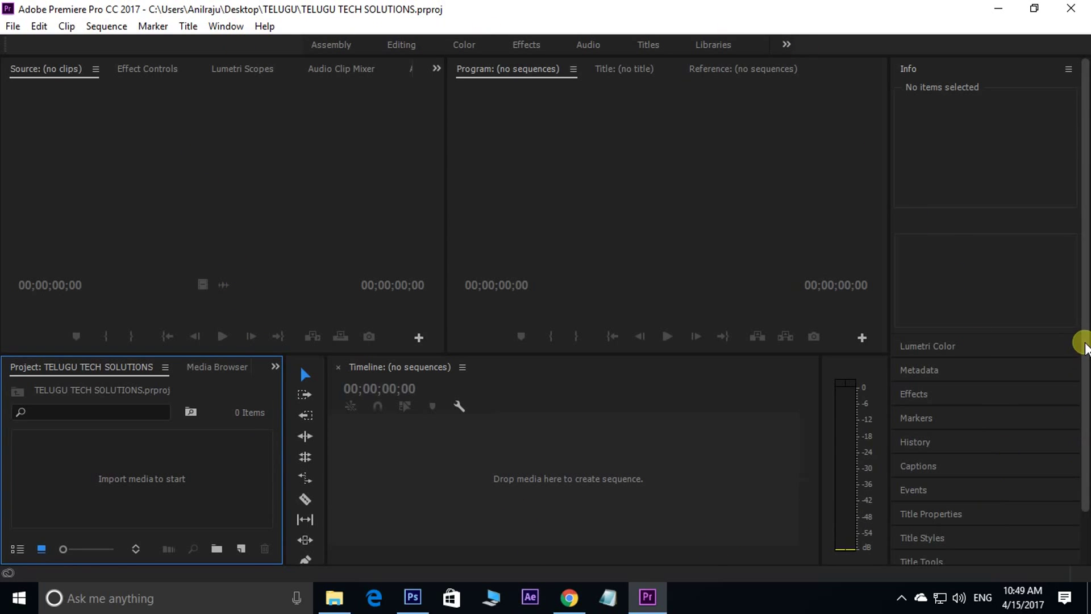
pyautogui.moveTo(1078, 341); pyautogui.dragTo(1084, 474)
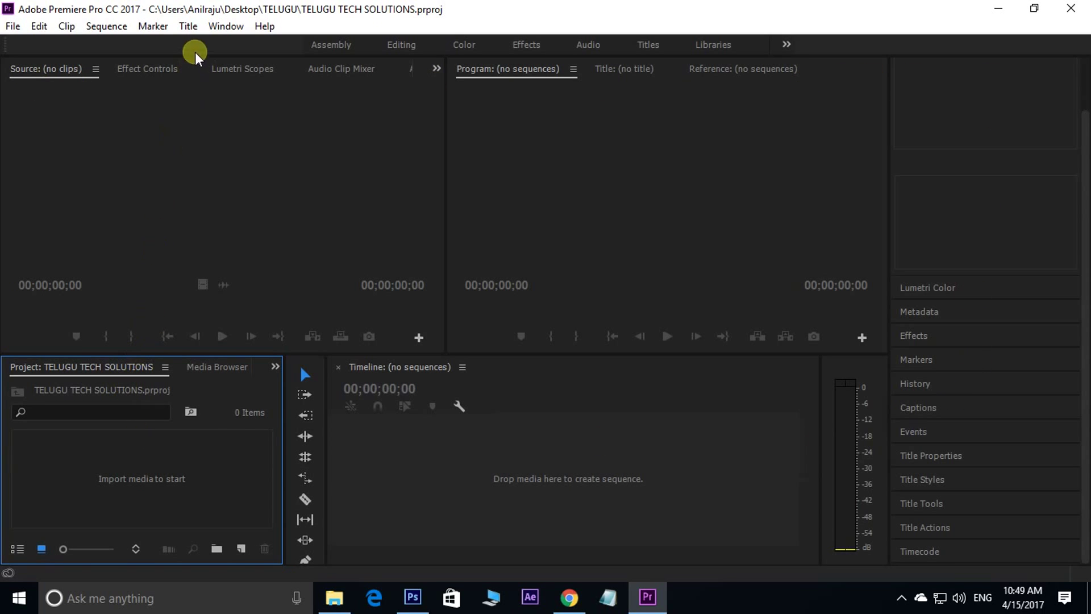
# View the Assembly workspace layout, followed by the Audio workspace layout
pyautogui.click(227, 28)
pyautogui.moveTo(292, 36)
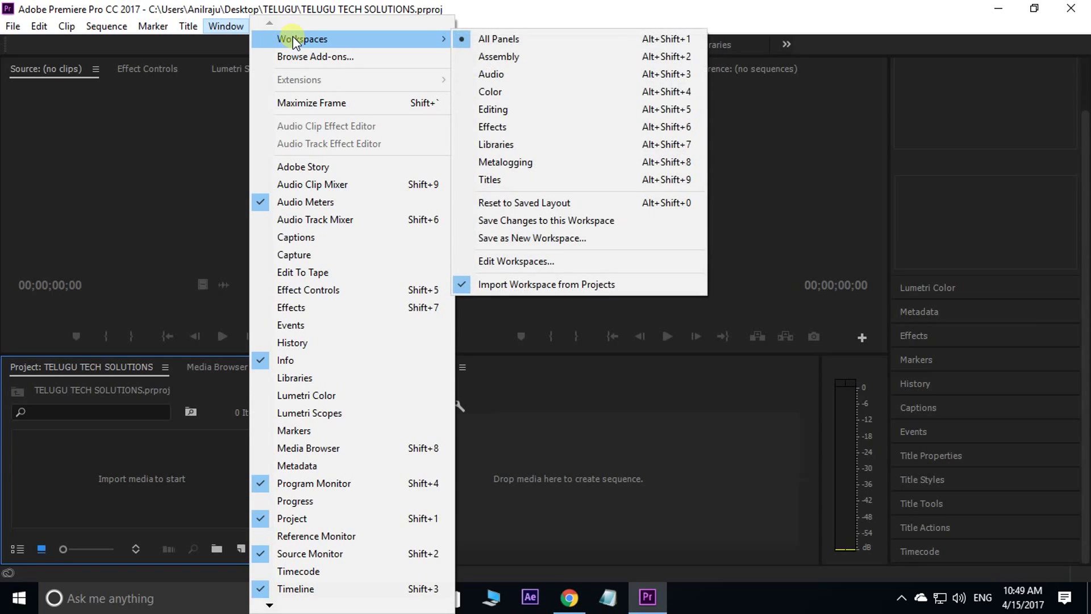
pyautogui.click(517, 56)
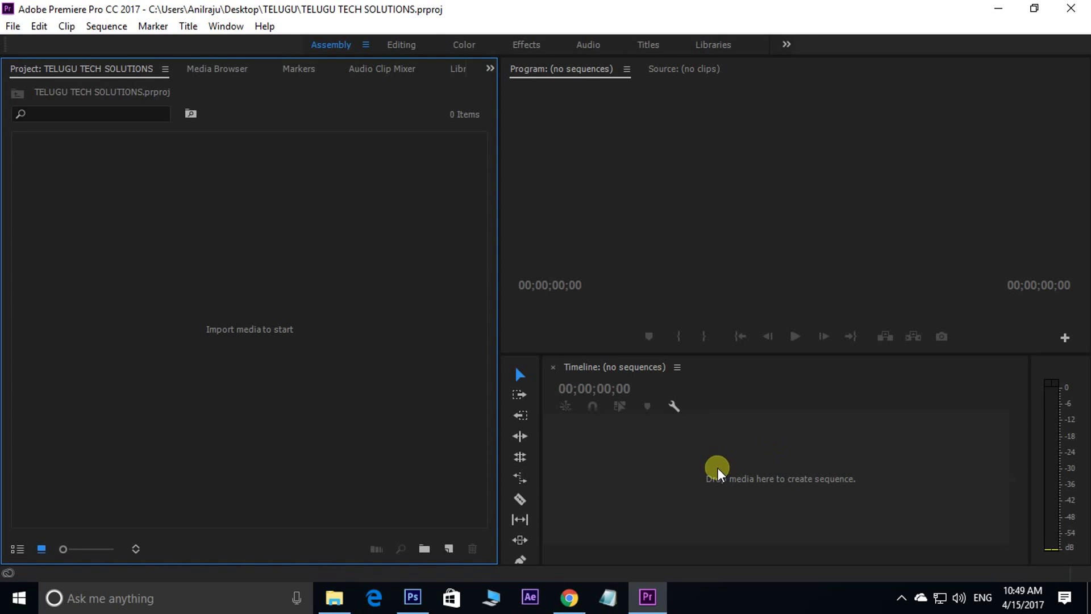
pyautogui.click(235, 26)
pyautogui.moveTo(312, 42)
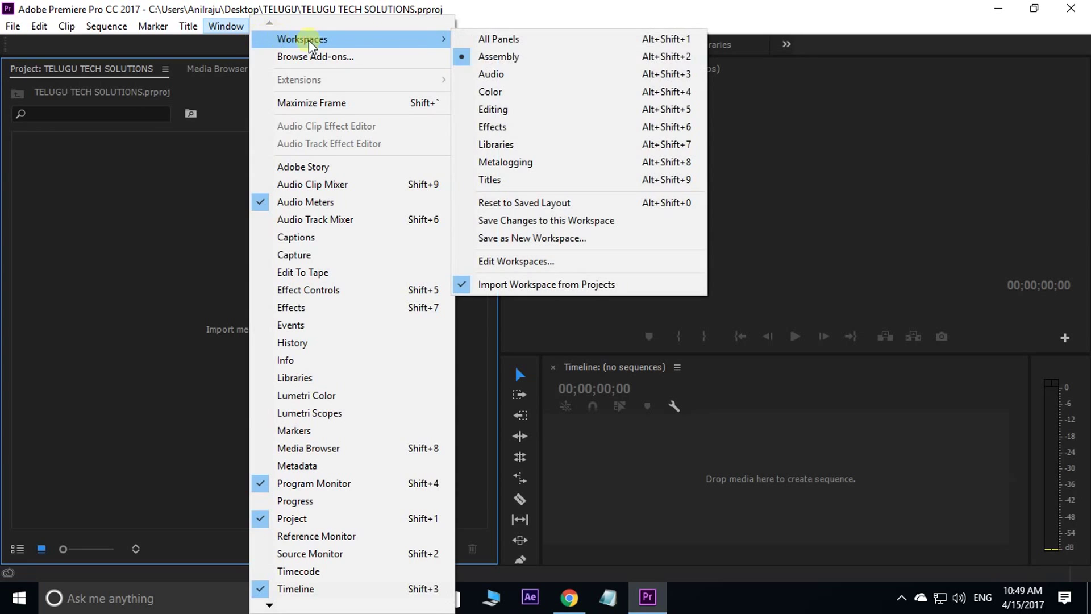
pyautogui.click(494, 75)
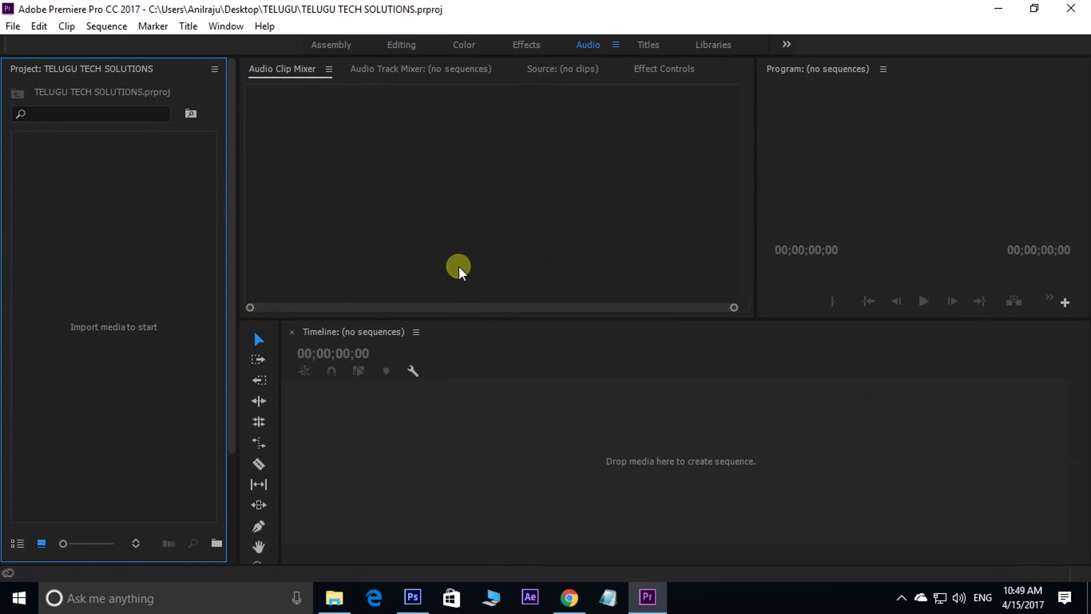
# View the Color workspace layout and return to the customized Editing workspace
pyautogui.click(226, 27)
pyautogui.moveTo(286, 37)
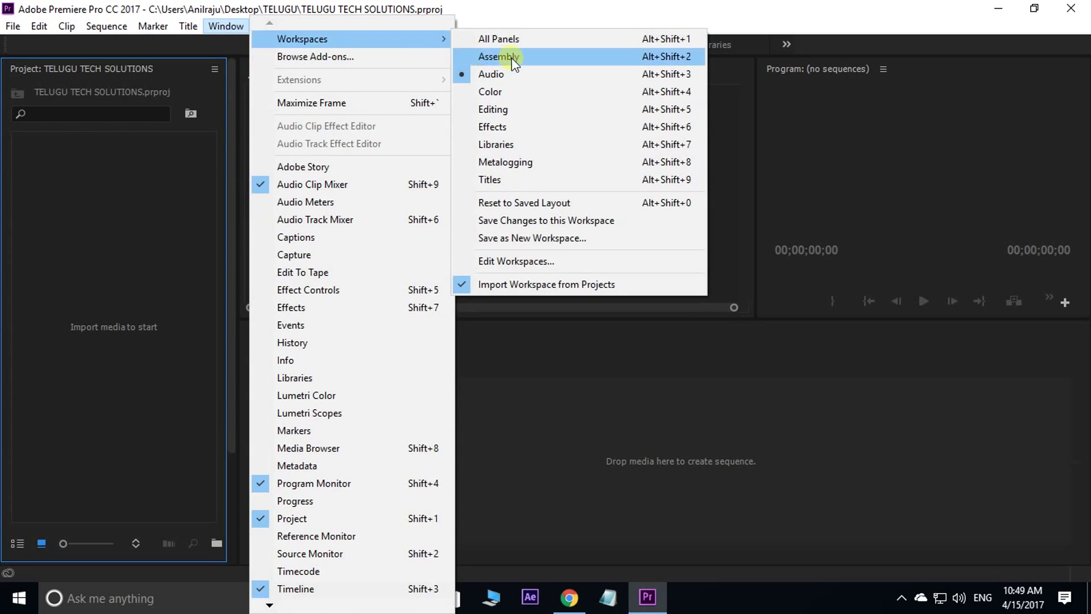
pyautogui.click(503, 94)
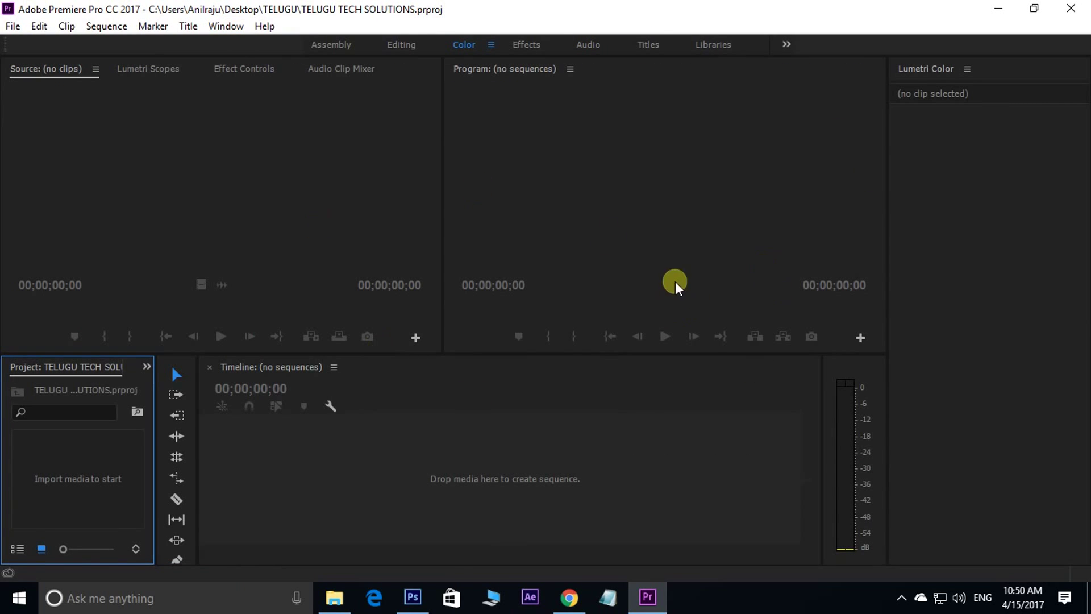
pyautogui.click(226, 27)
pyautogui.moveTo(288, 38)
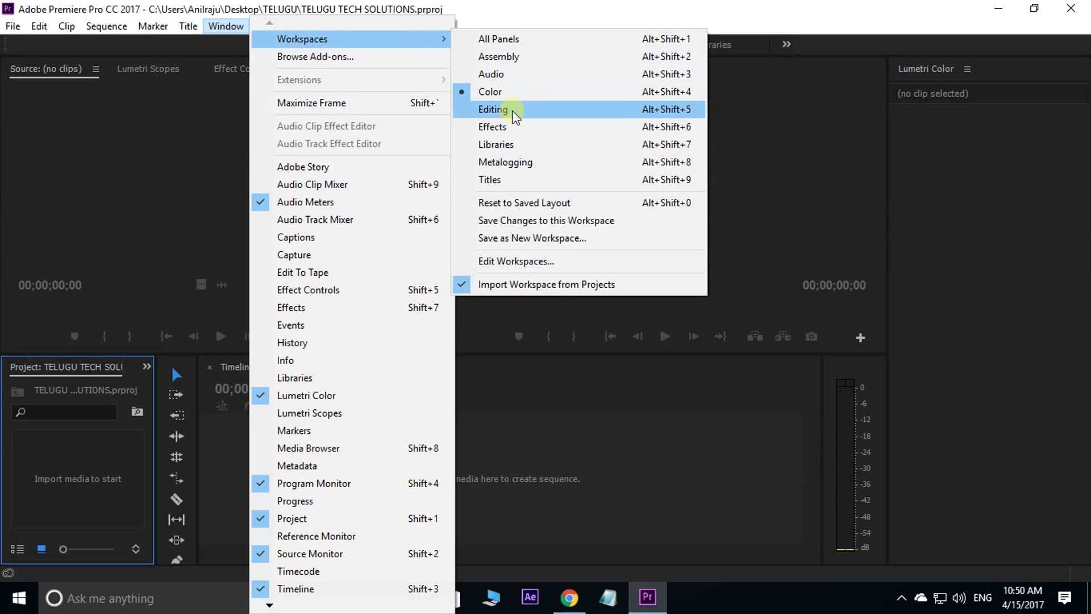
pyautogui.click(493, 111)
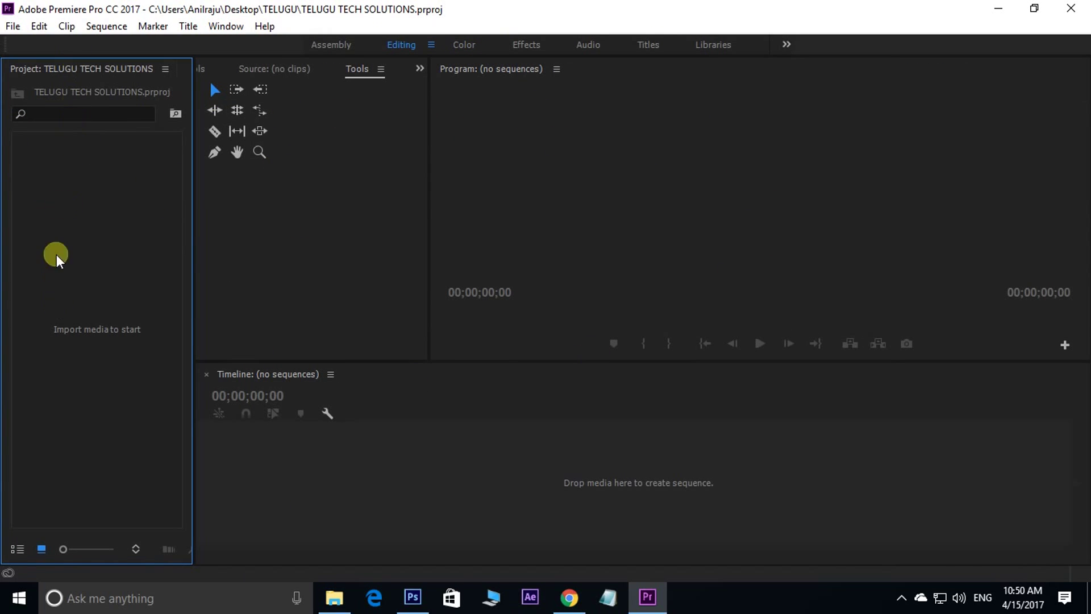
# Switch to the Titles workspace
pyautogui.click(226, 26)
pyautogui.moveTo(317, 38)
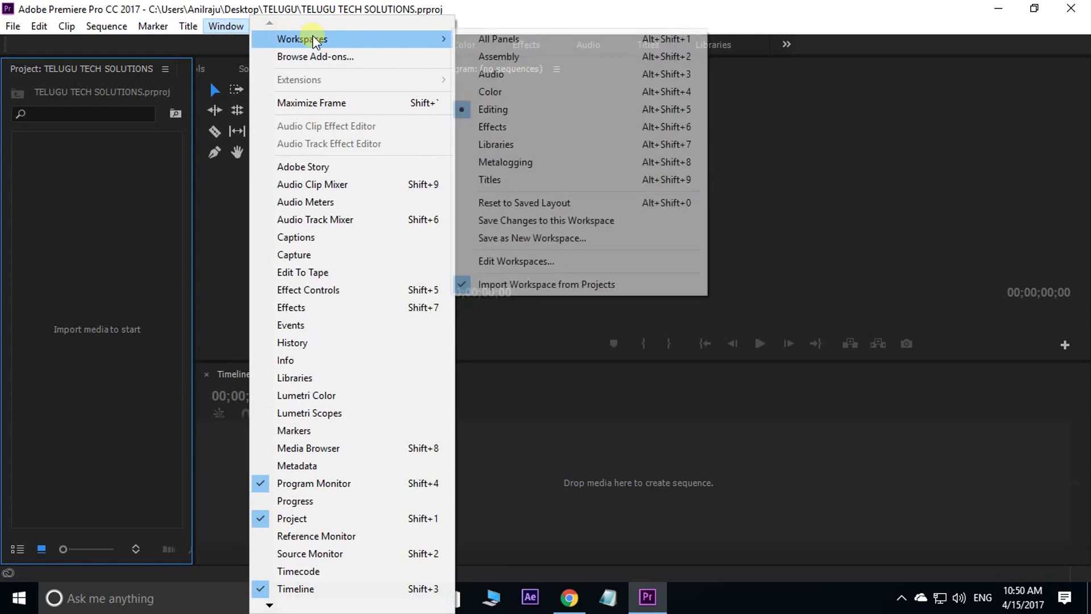
pyautogui.click(491, 181)
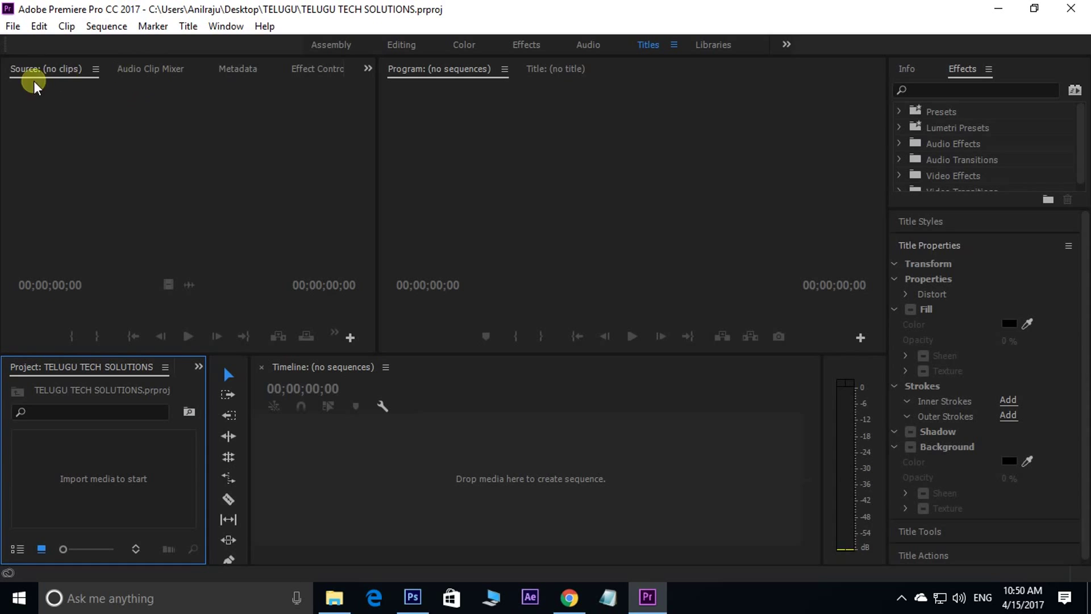
# Close the Audio Clip Mixer and Metadata panels in the Source monitor's group
pyautogui.click(146, 69)
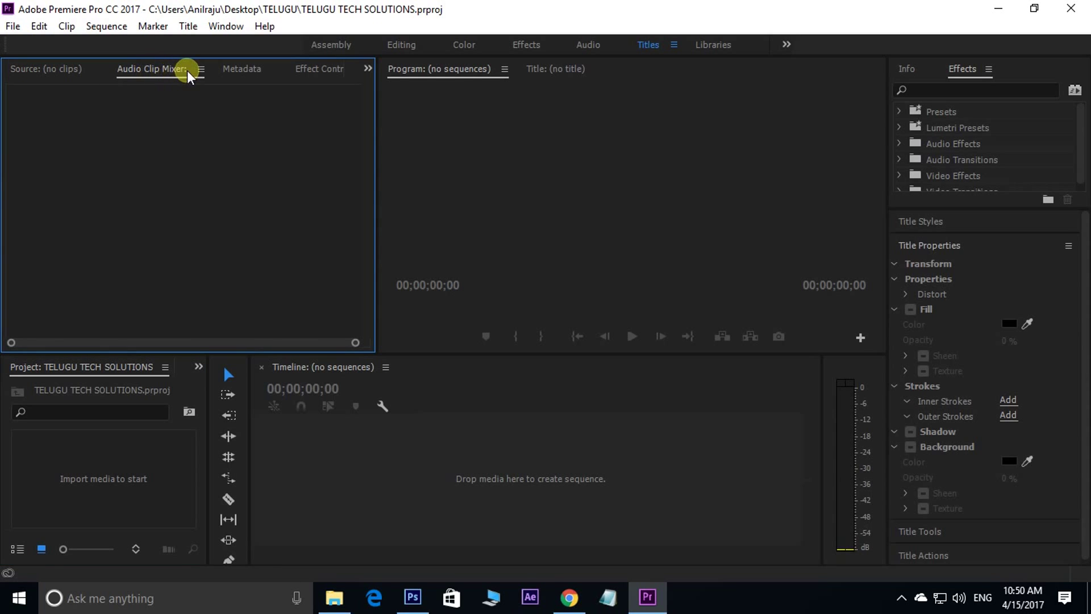
pyautogui.click(201, 69)
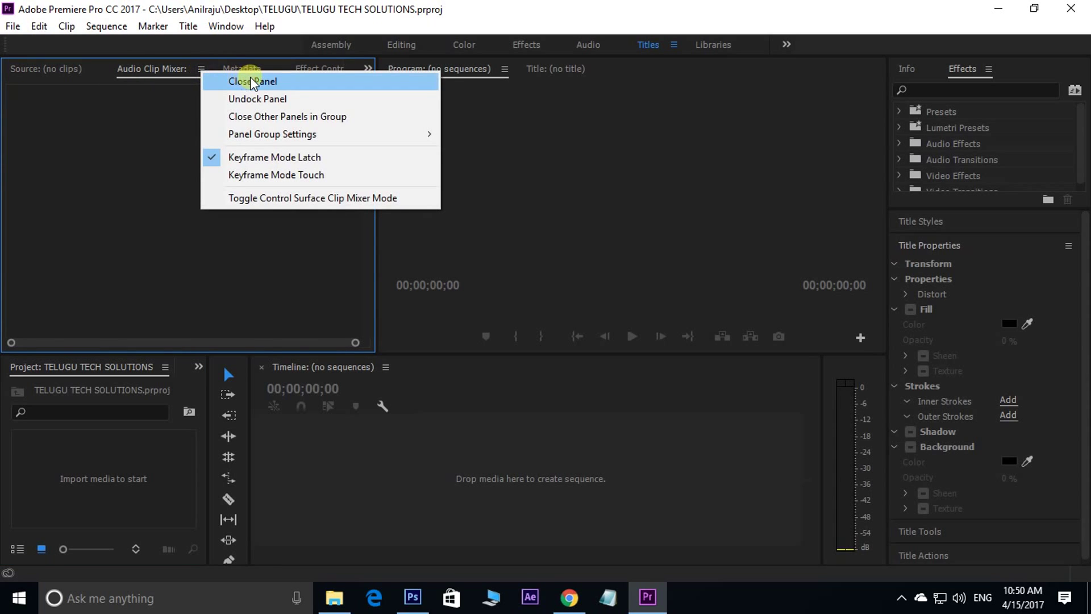
pyautogui.click(236, 83)
pyautogui.click(166, 69)
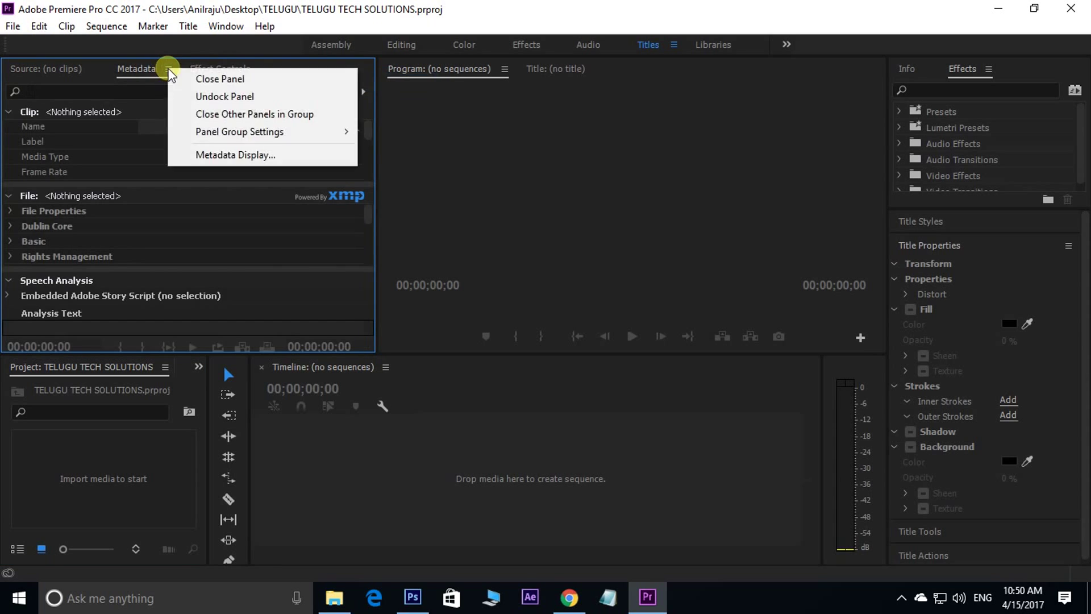
pyautogui.click(197, 83)
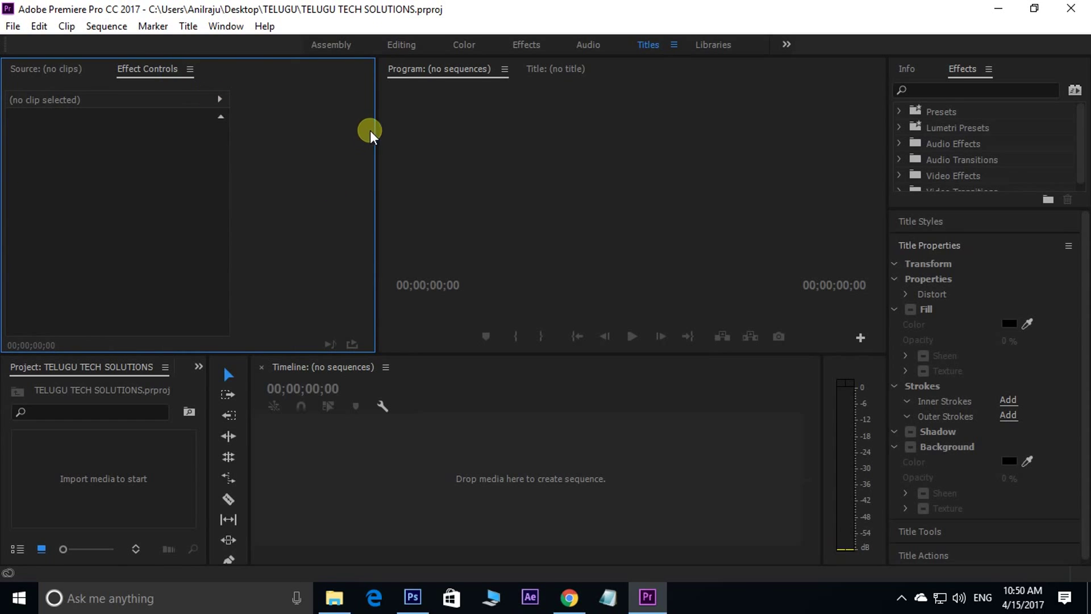
# Bring up the Title panel beside the Program monitor and close it
pyautogui.click(556, 68)
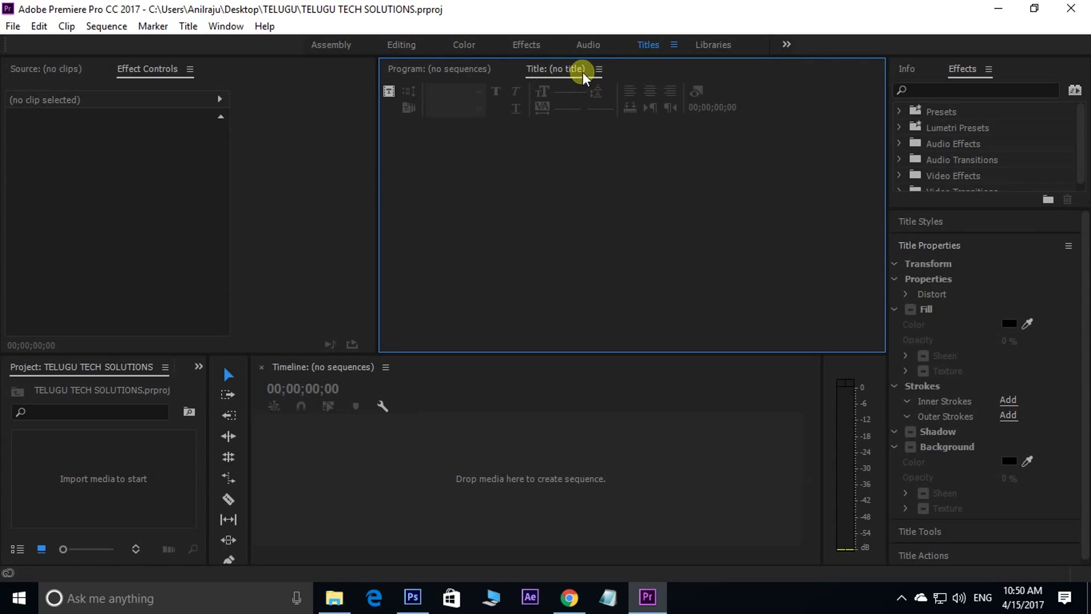
pyautogui.click(599, 69)
pyautogui.click(643, 75)
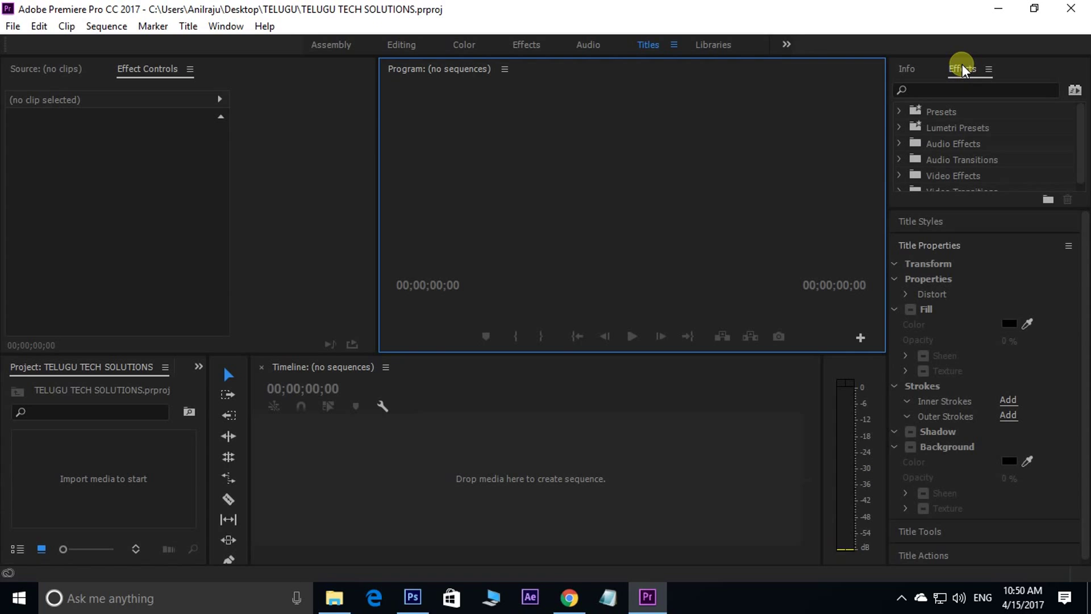
# Dock the Effects and Project panels in the group with Source and Effect Controls, checking the group's panels in between
pyautogui.moveTo(962, 69); pyautogui.dragTo(80, 79)
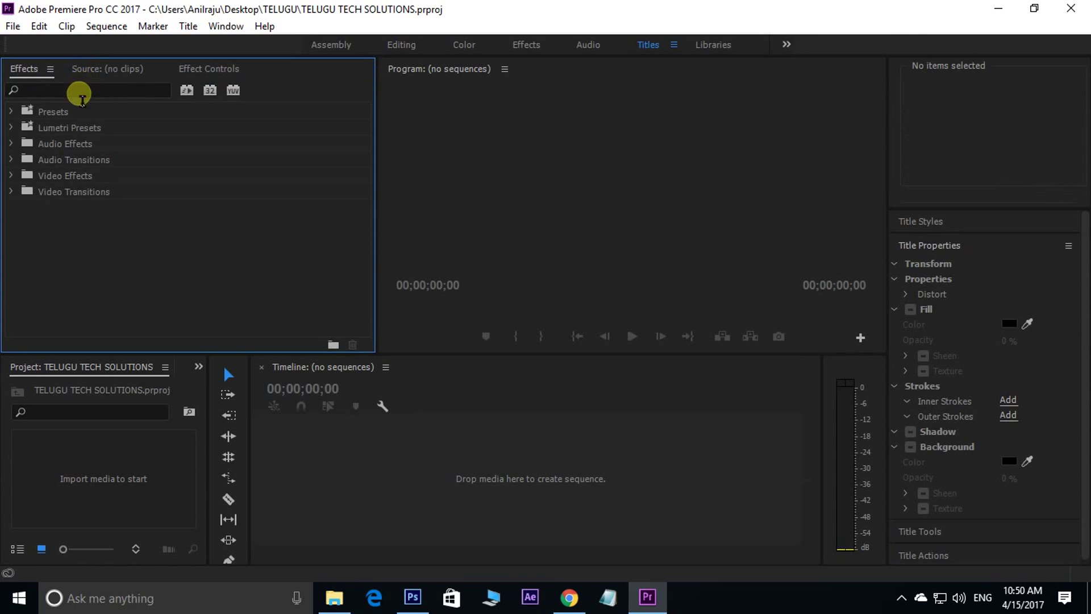
pyautogui.click(119, 69)
pyautogui.click(204, 70)
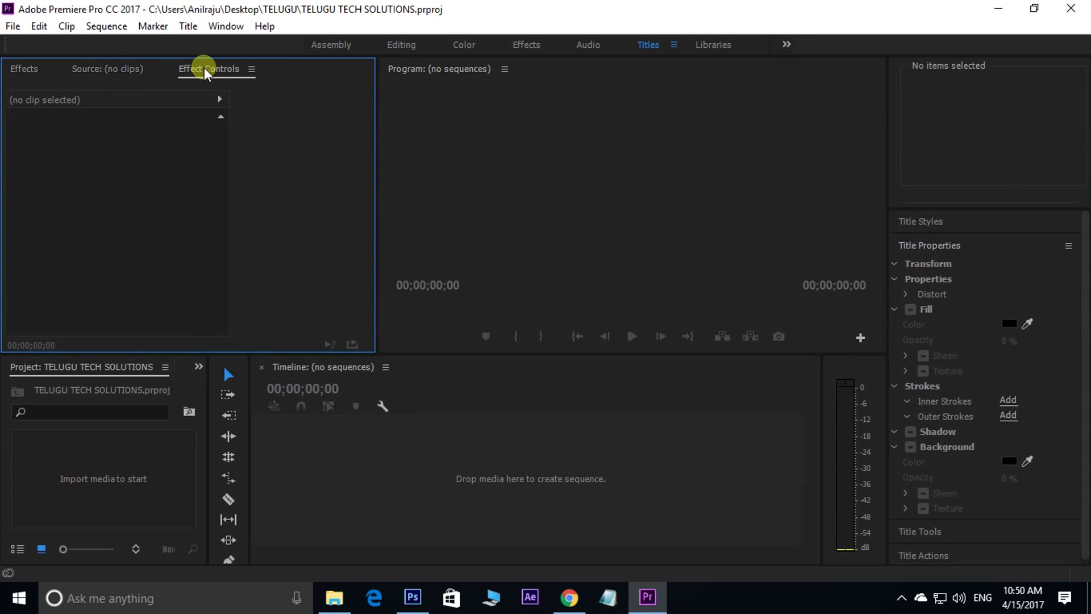
pyautogui.click(28, 69)
pyautogui.moveTo(38, 375); pyautogui.dragTo(66, 155)
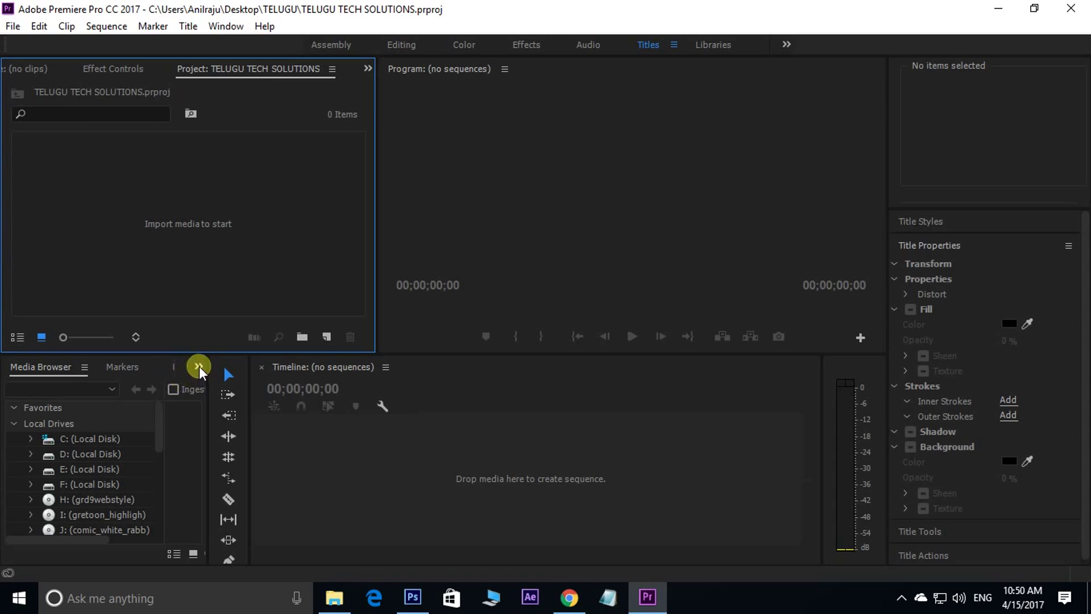
# Close every panel left in the Project panel's former group, including Media Browser, Markers and Libraries
pyautogui.click(84, 367)
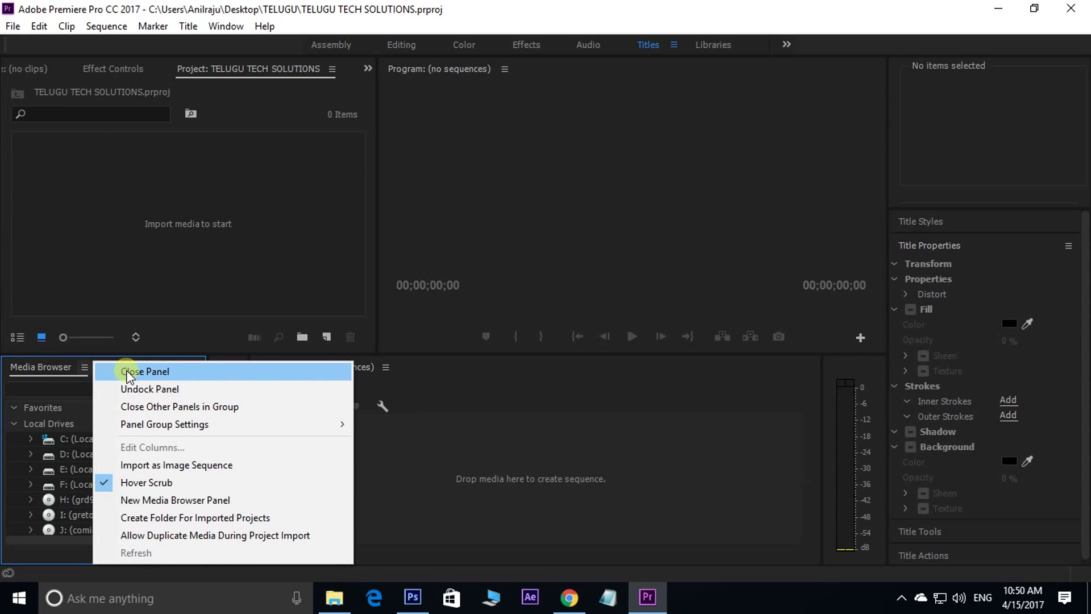
pyautogui.click(127, 373)
pyautogui.click(58, 366)
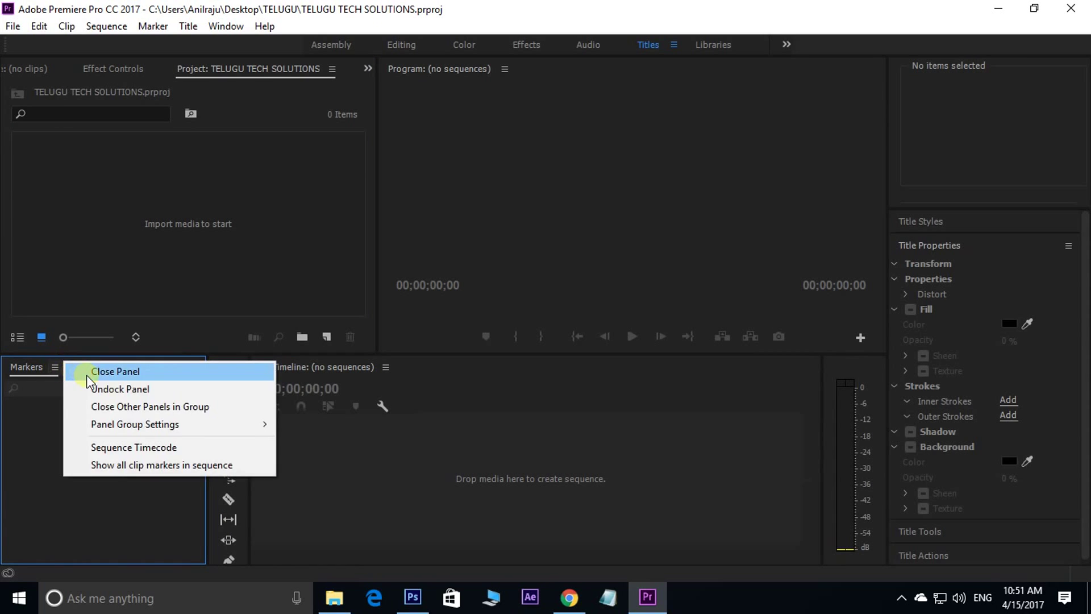
pyautogui.click(86, 373)
pyautogui.click(52, 367)
pyautogui.click(91, 372)
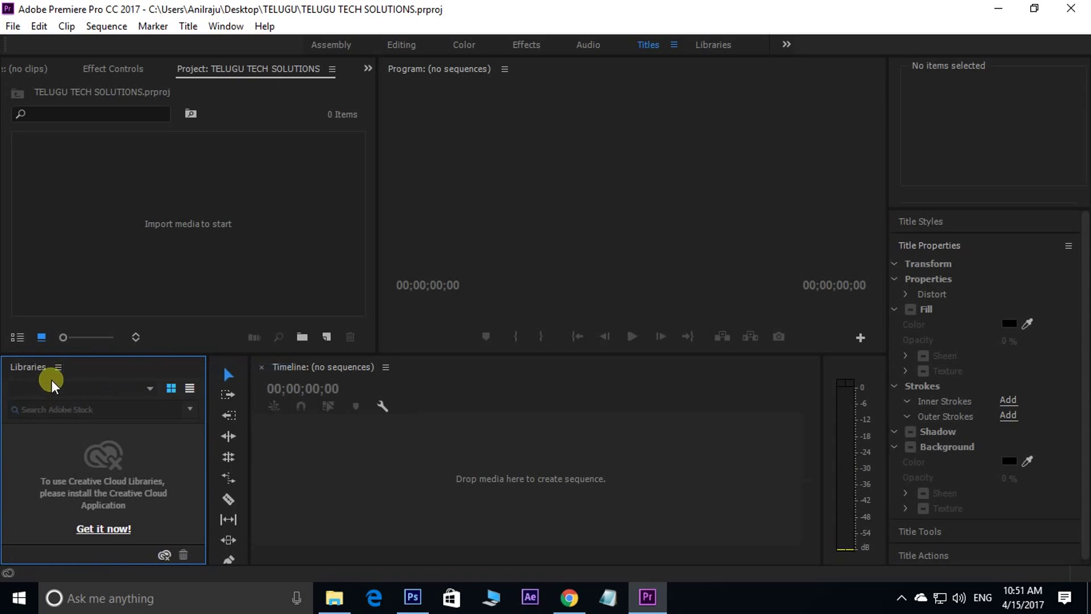
pyautogui.click(57, 367)
pyautogui.click(108, 371)
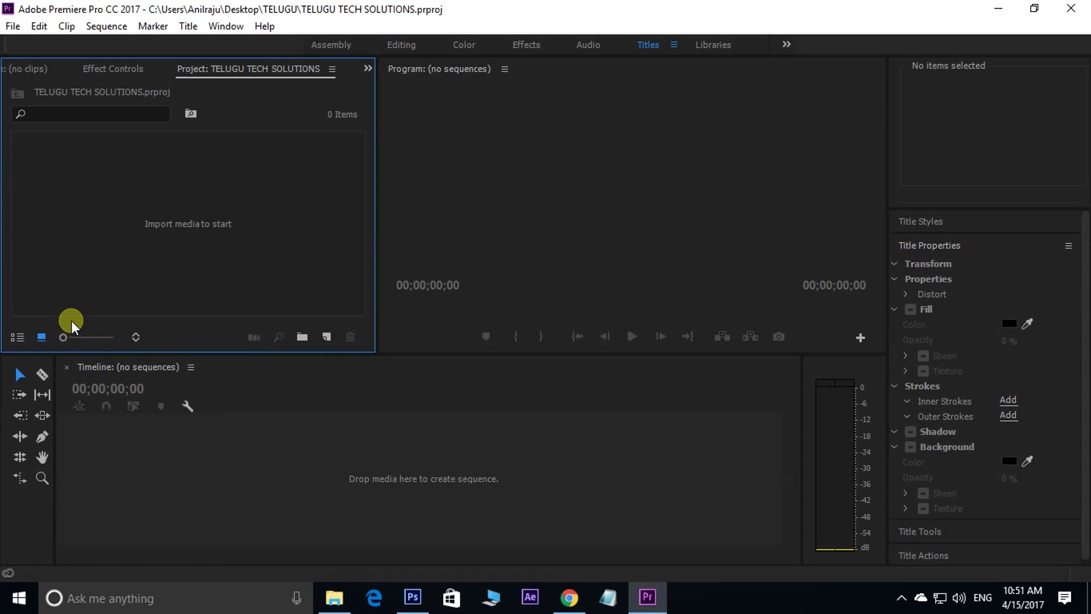
# Close the Title Properties, Title Tools, Title Actions and Title Styles panels
pyautogui.click(1064, 244)
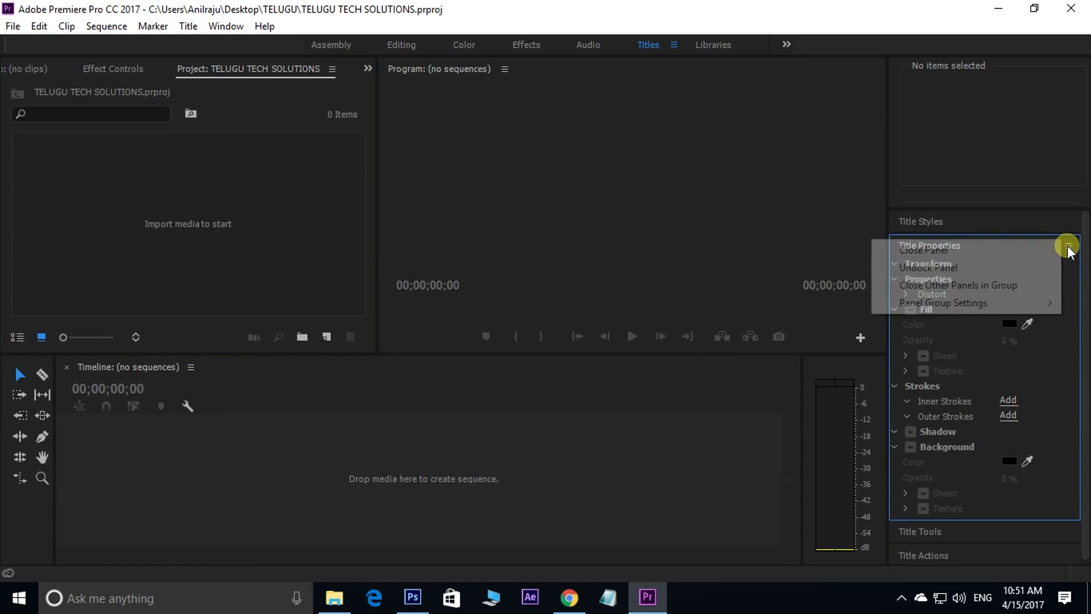
pyautogui.click(925, 250)
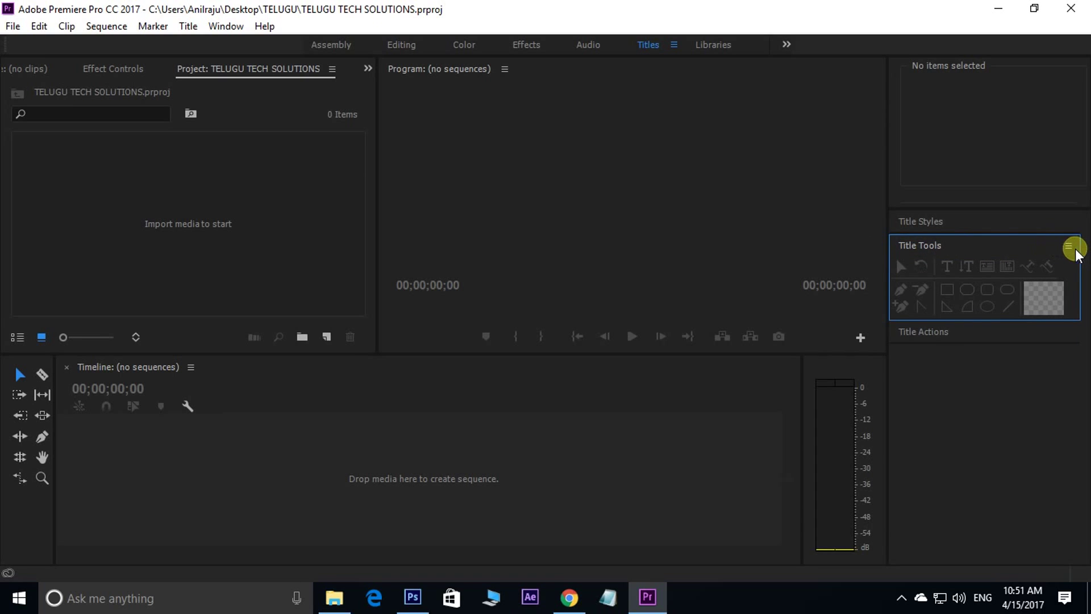
pyautogui.click(1073, 250)
pyautogui.click(966, 252)
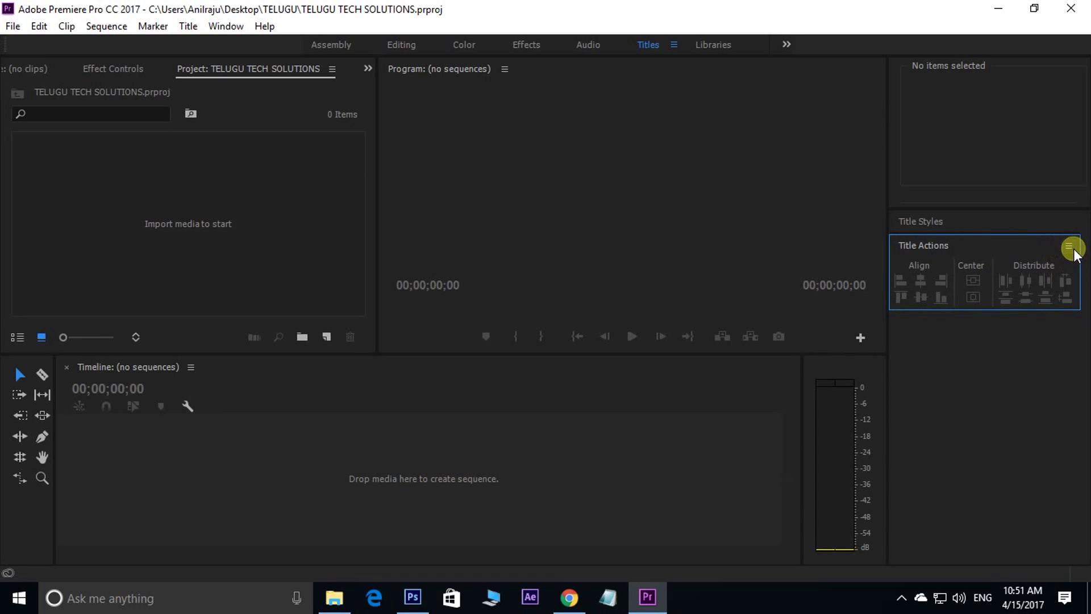
pyautogui.click(1069, 248)
pyautogui.click(932, 248)
pyautogui.click(1068, 223)
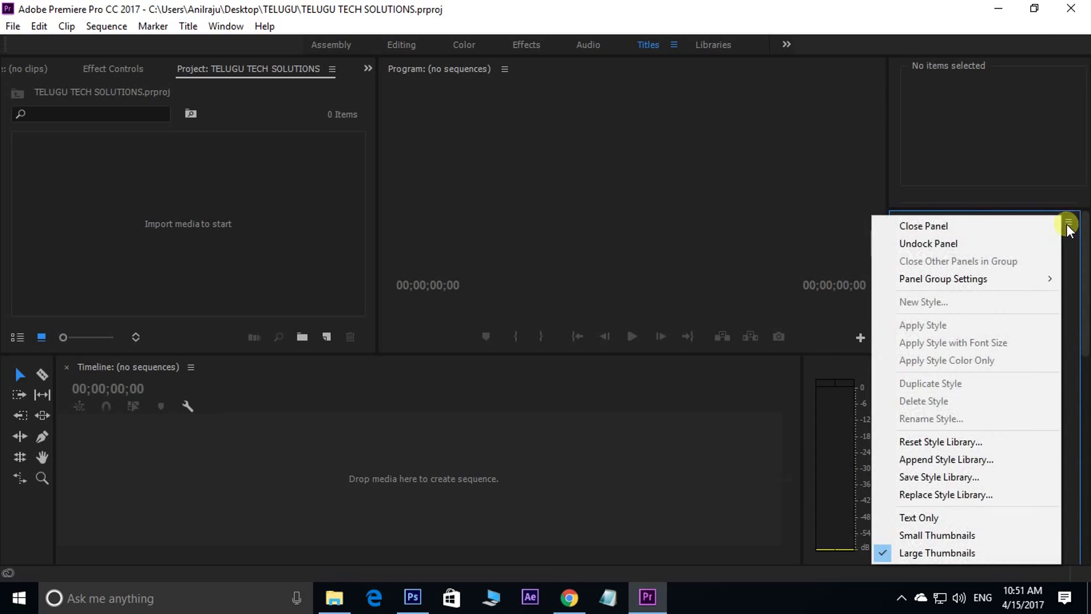
pyautogui.click(970, 226)
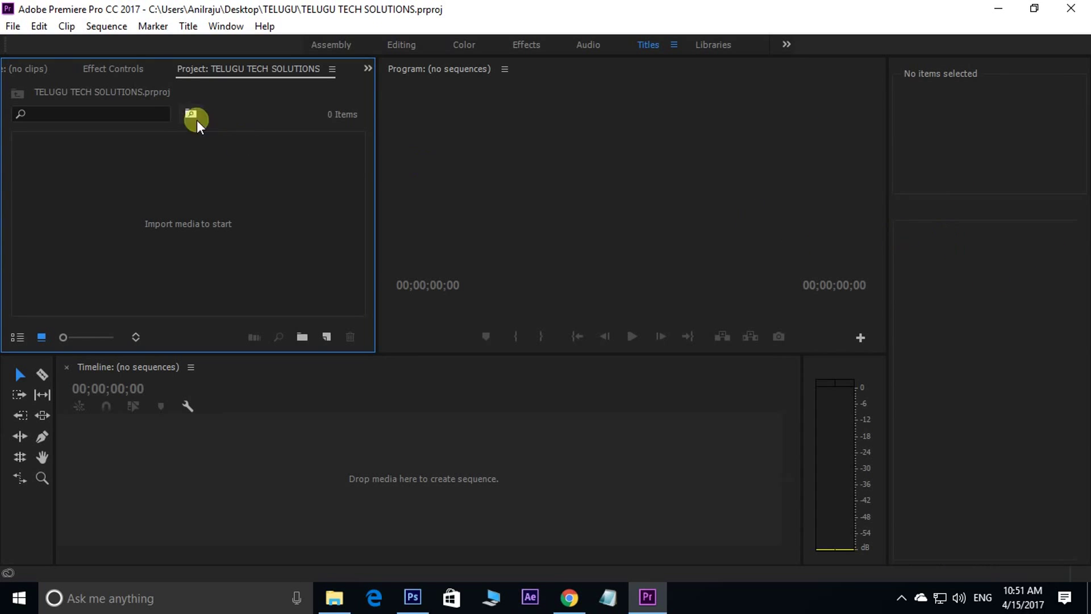
# Dock the Project panel as a full-height column along the workspace's left edge and narrow it
pyautogui.click(23, 68)
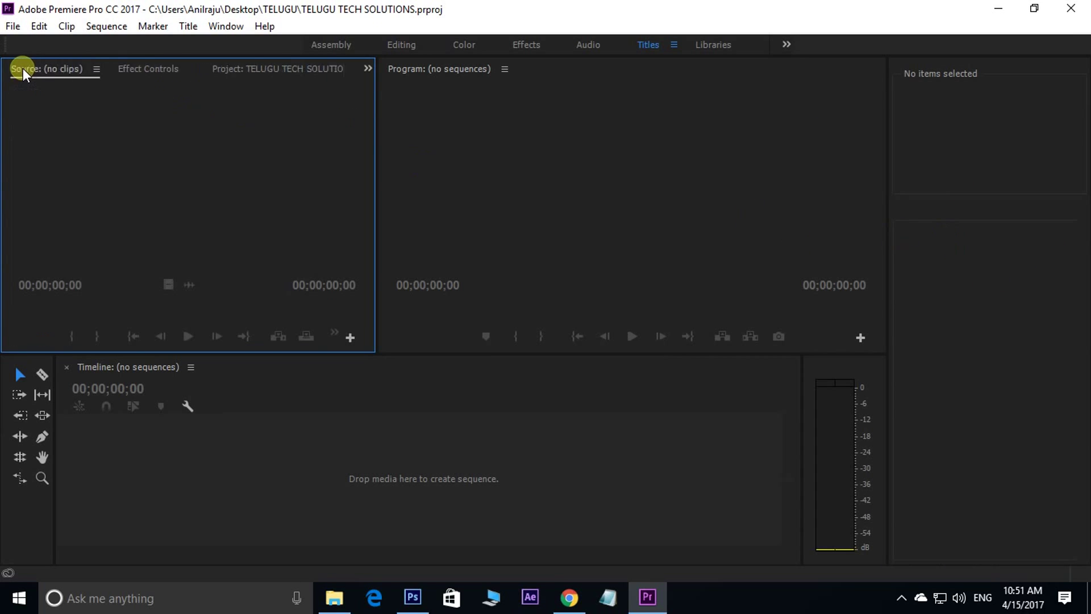
pyautogui.click(259, 68)
pyautogui.moveTo(219, 67); pyautogui.dragTo(10, 383)
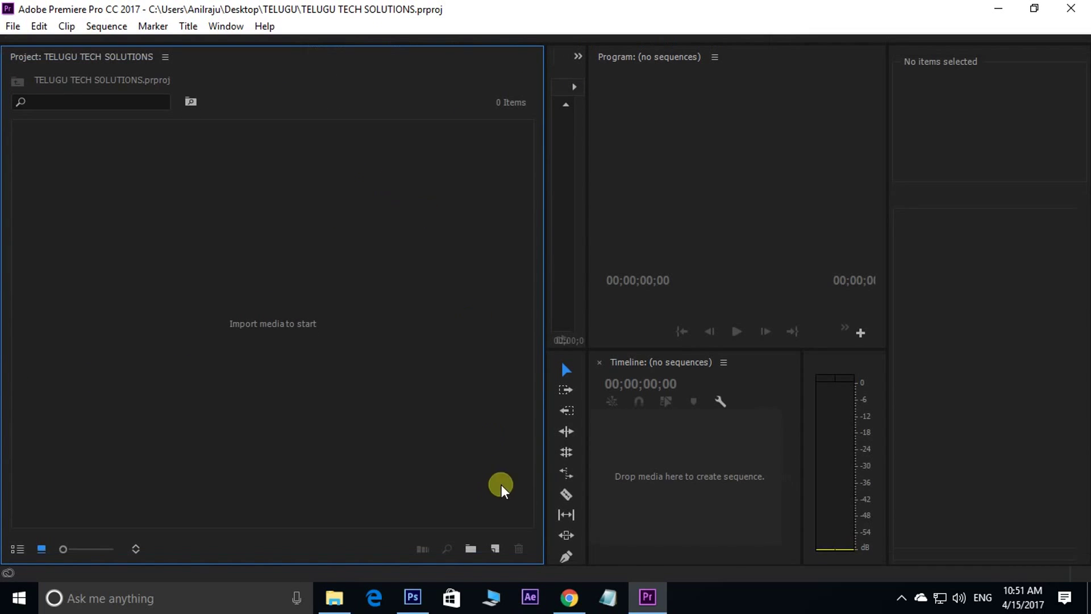
pyautogui.moveTo(543, 447); pyautogui.dragTo(122, 408)
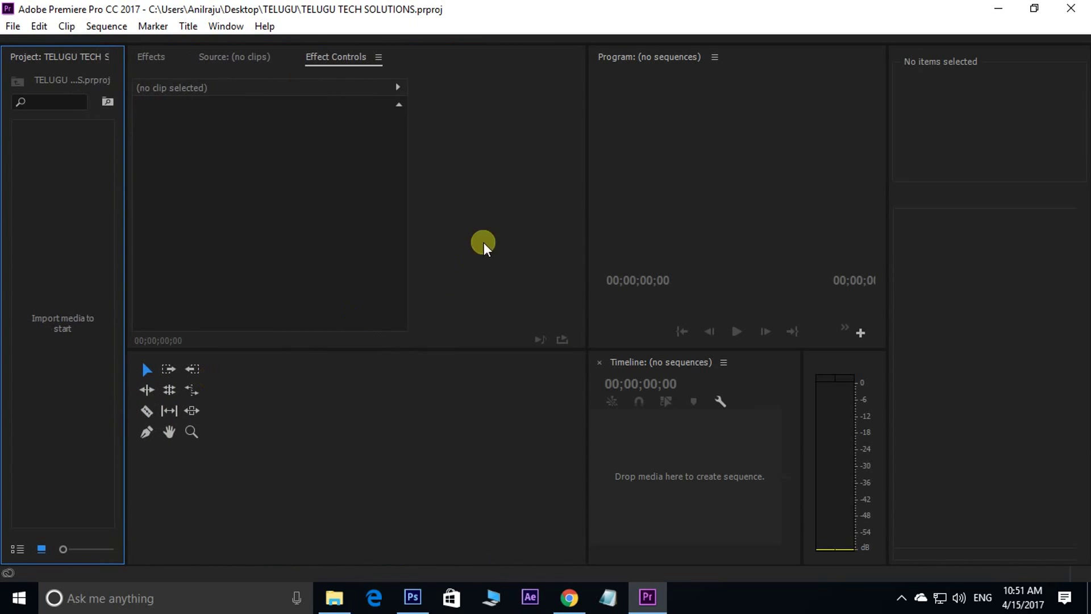
# Enlarge the Program and Timeline panels by narrowing the Effect Controls, Tools and Info areas and closing the Audio Meters panel
pyautogui.moveTo(587, 205); pyautogui.dragTo(373, 206)
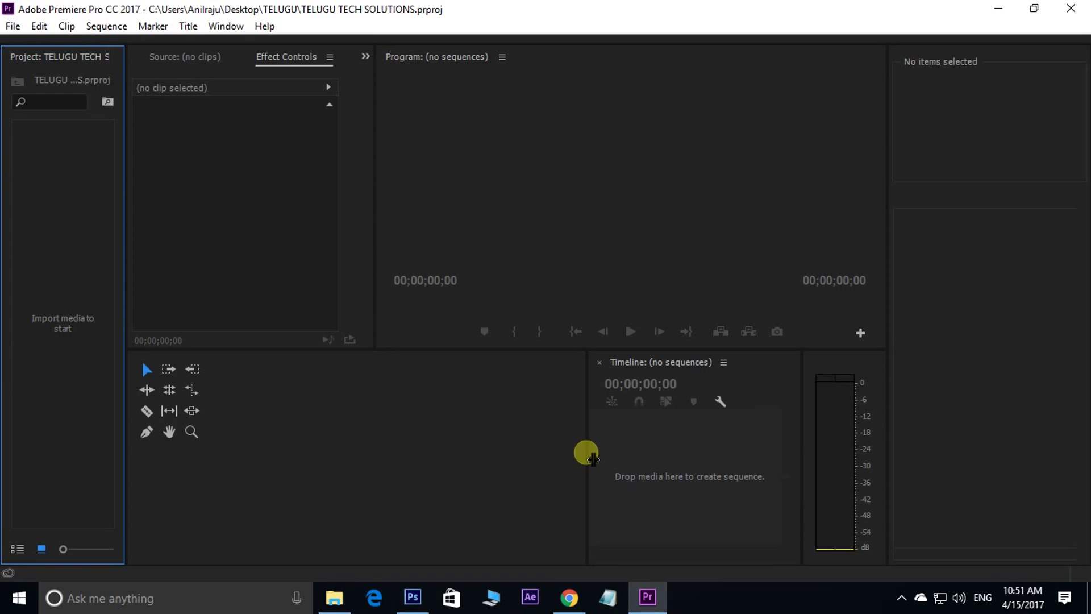
pyautogui.moveTo(587, 455); pyautogui.dragTo(231, 443)
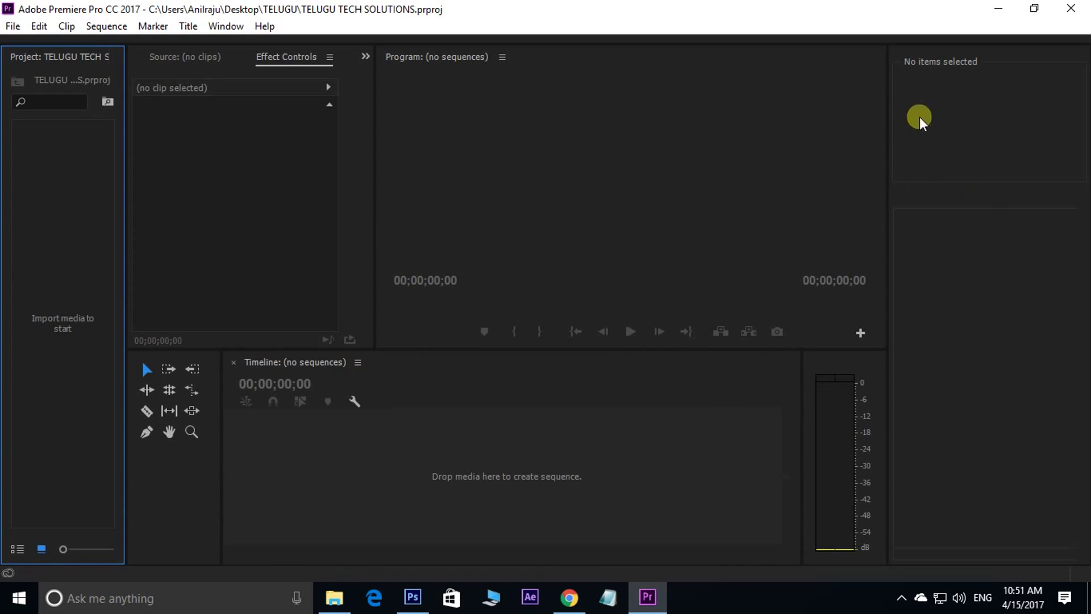
pyautogui.rightClick(837, 360)
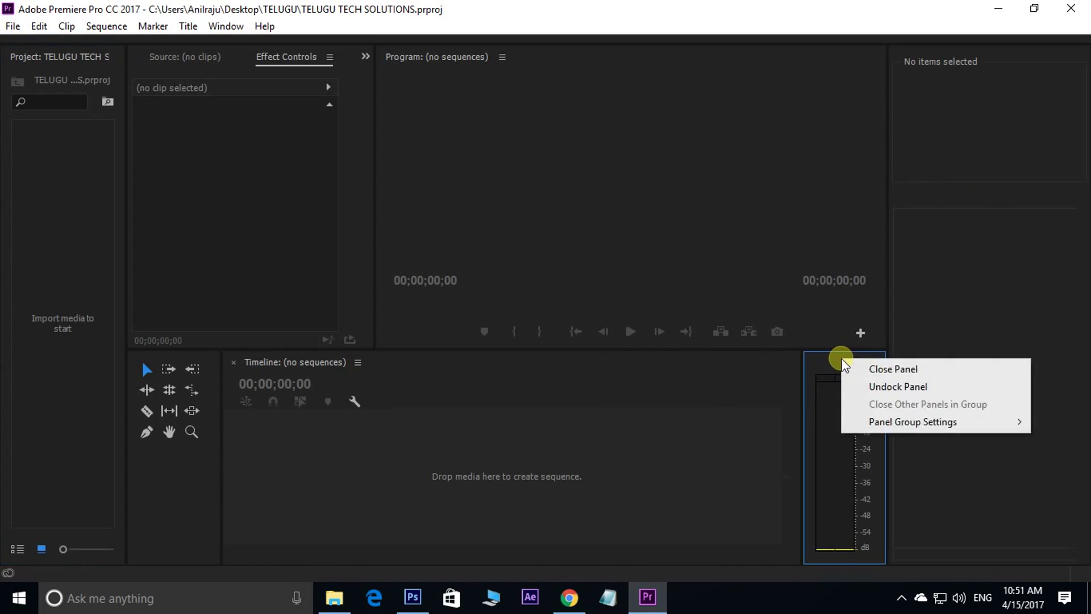
pyautogui.click(884, 370)
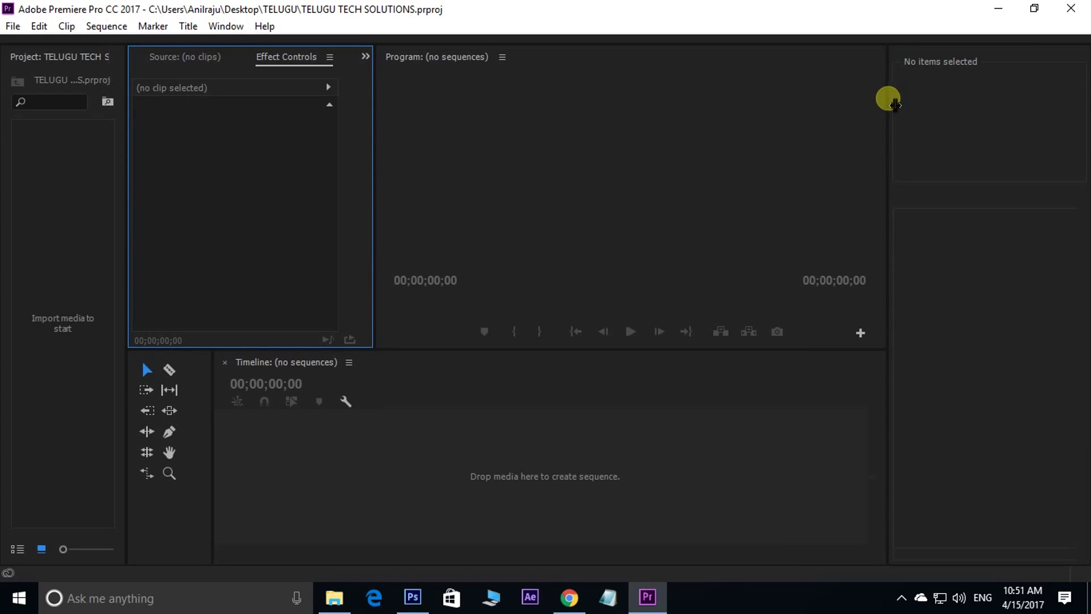
pyautogui.moveTo(891, 105); pyautogui.dragTo(1081, 114)
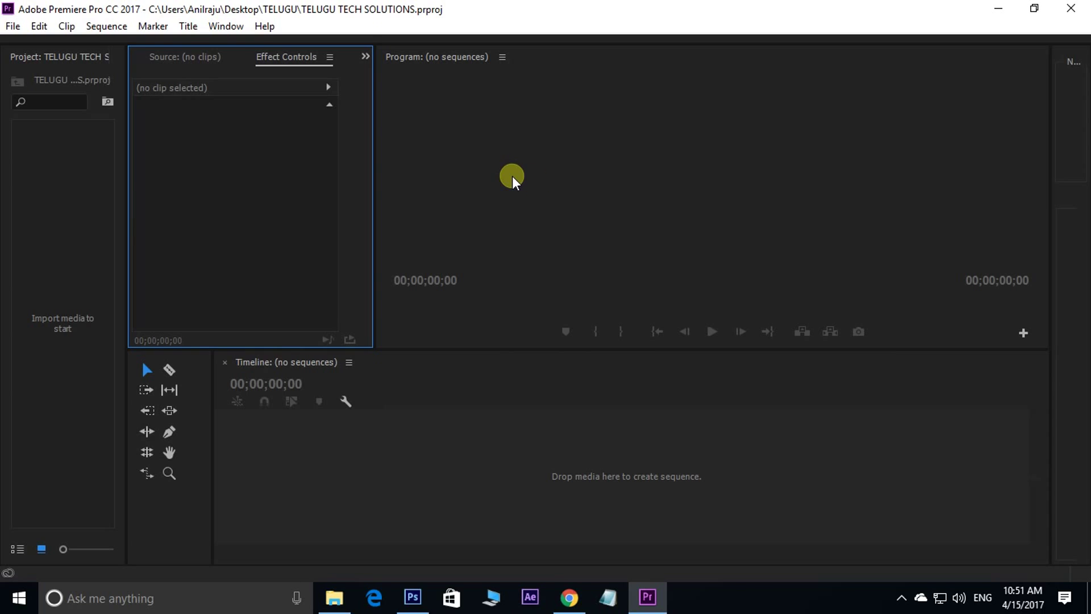
pyautogui.click(636, 169)
pyautogui.click(257, 151)
pyautogui.click(312, 455)
pyautogui.click(688, 150)
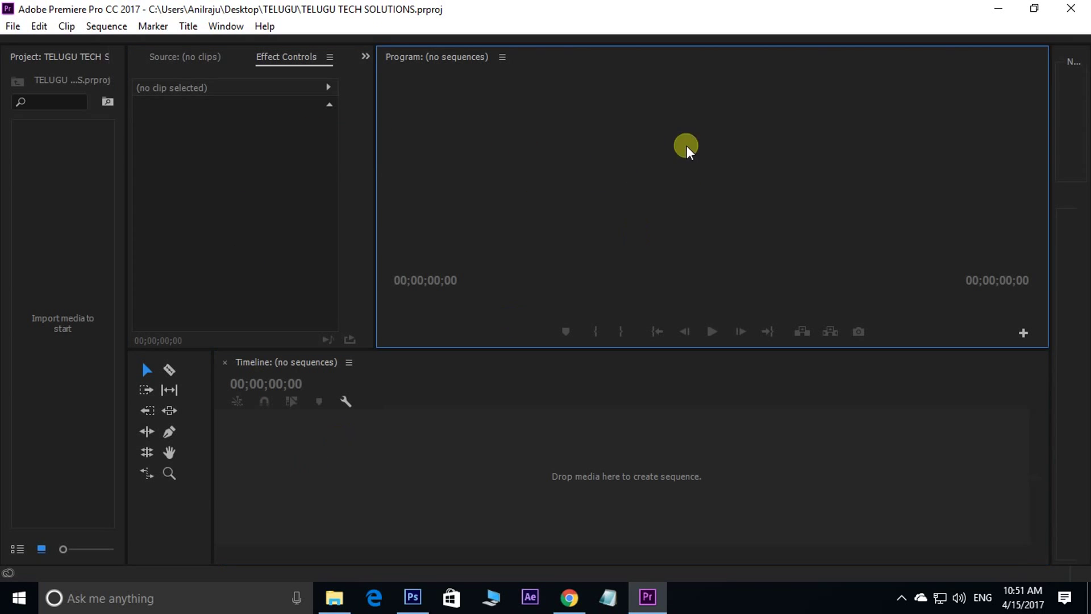
pyautogui.click(322, 162)
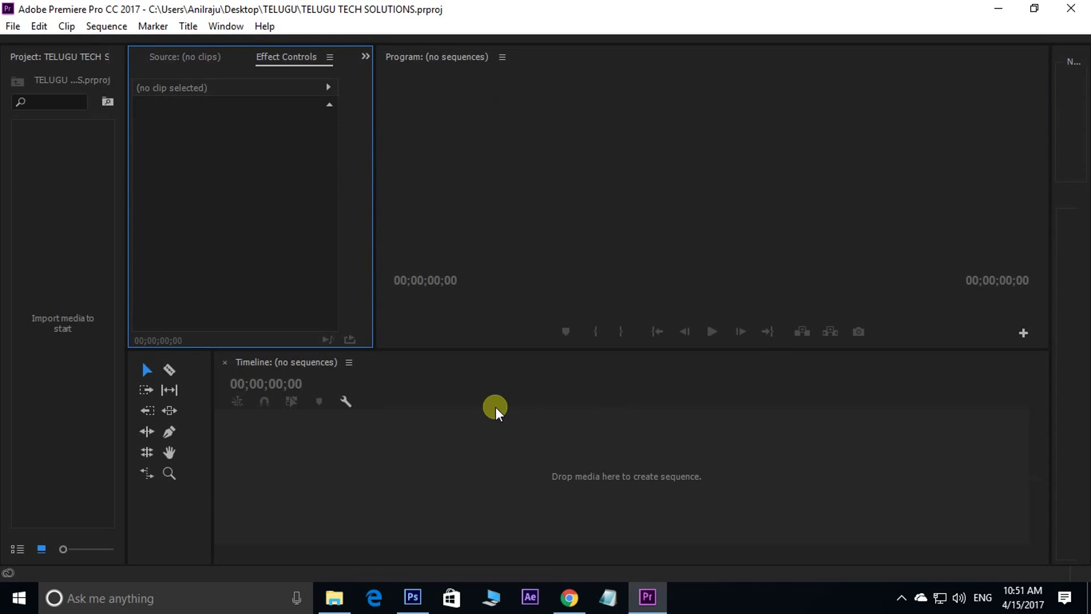
pyautogui.click(565, 191)
# Save the current panel layout as a new workspace named "telugu tech solutions"
pyautogui.click(224, 27)
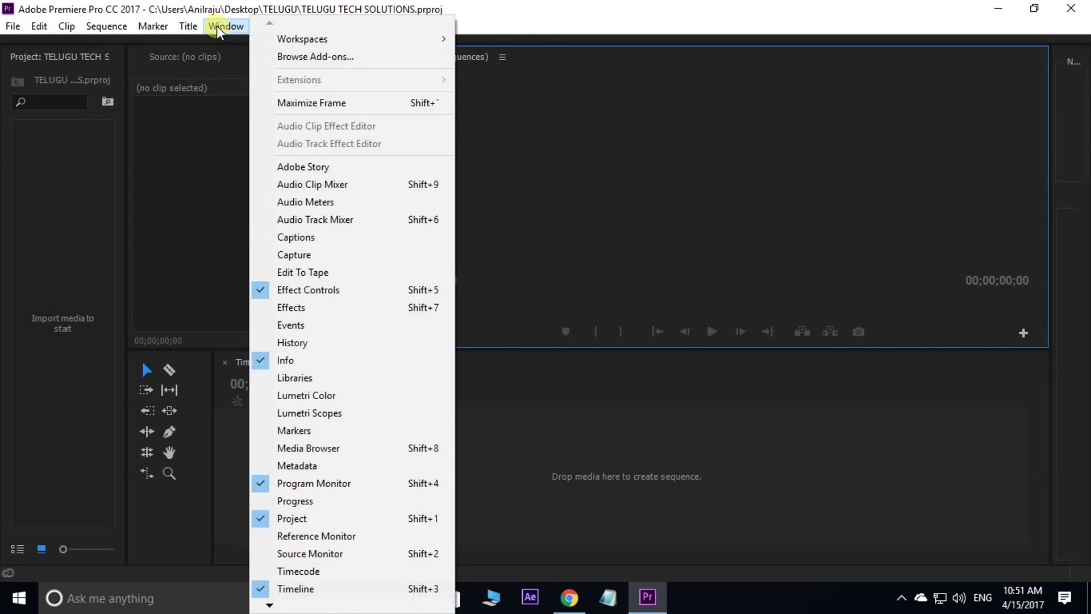
pyautogui.moveTo(382, 50)
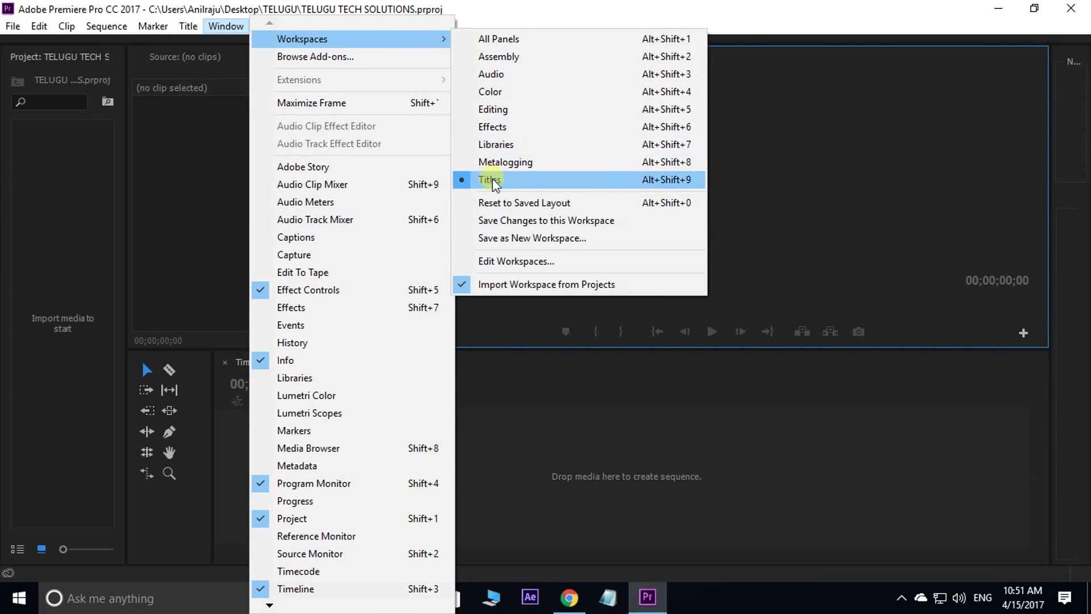
pyautogui.click(535, 239)
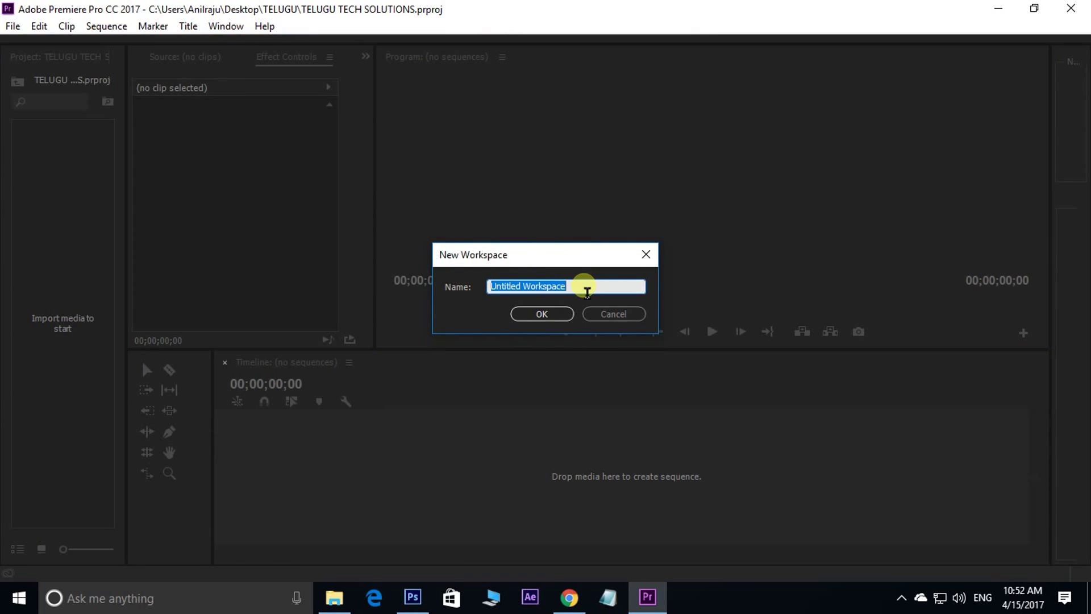
pyautogui.write('telugu tech solutions')
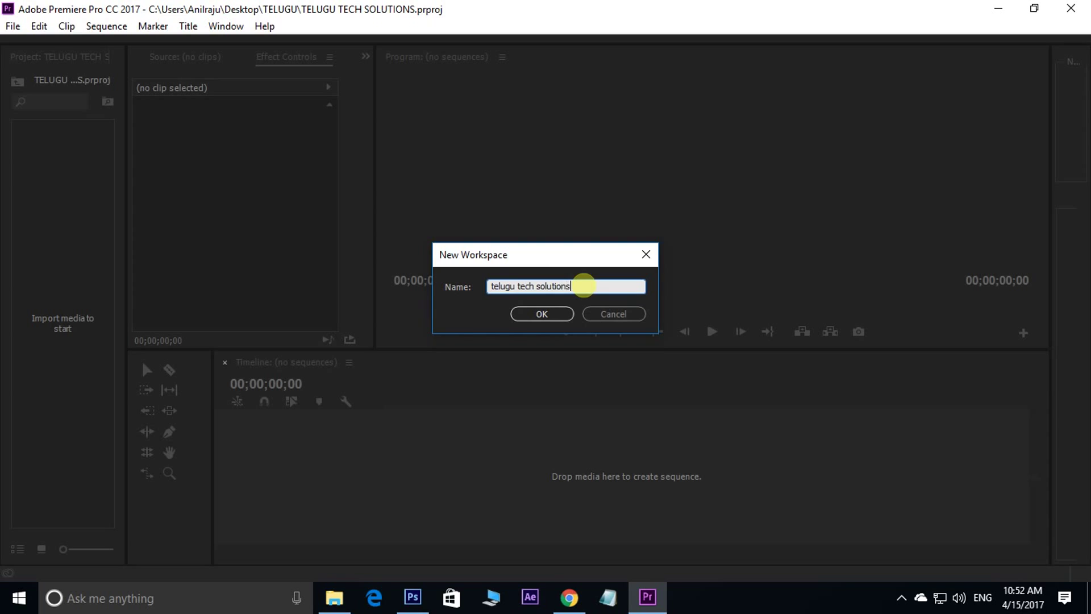
pyautogui.click(520, 312)
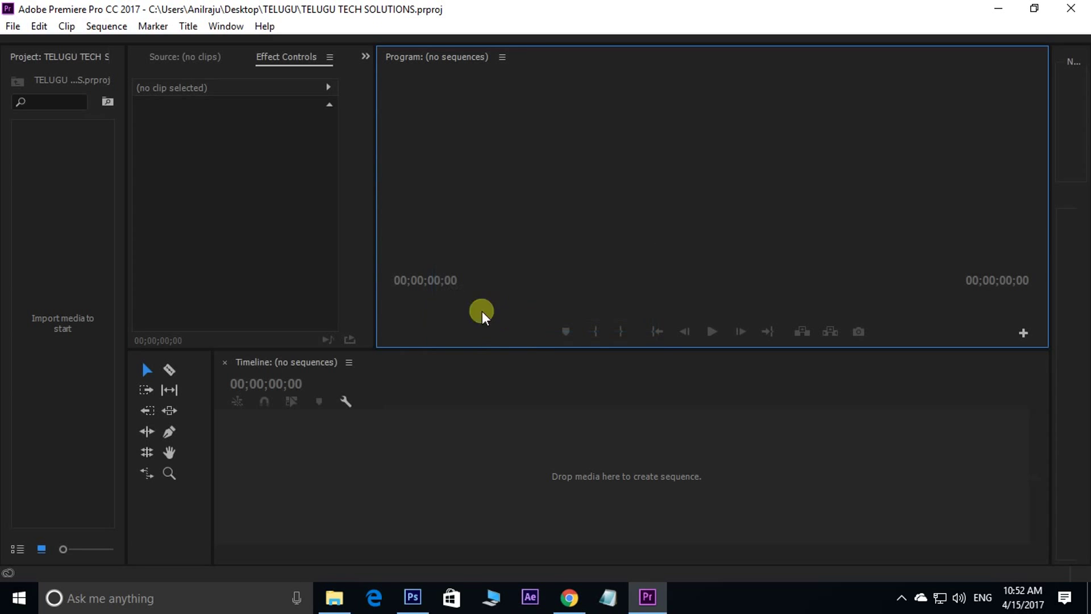
# Check the saved workspace by switching to the Audio workspace and back to "telugu tech solutions"
pyautogui.moveTo(340, 41)
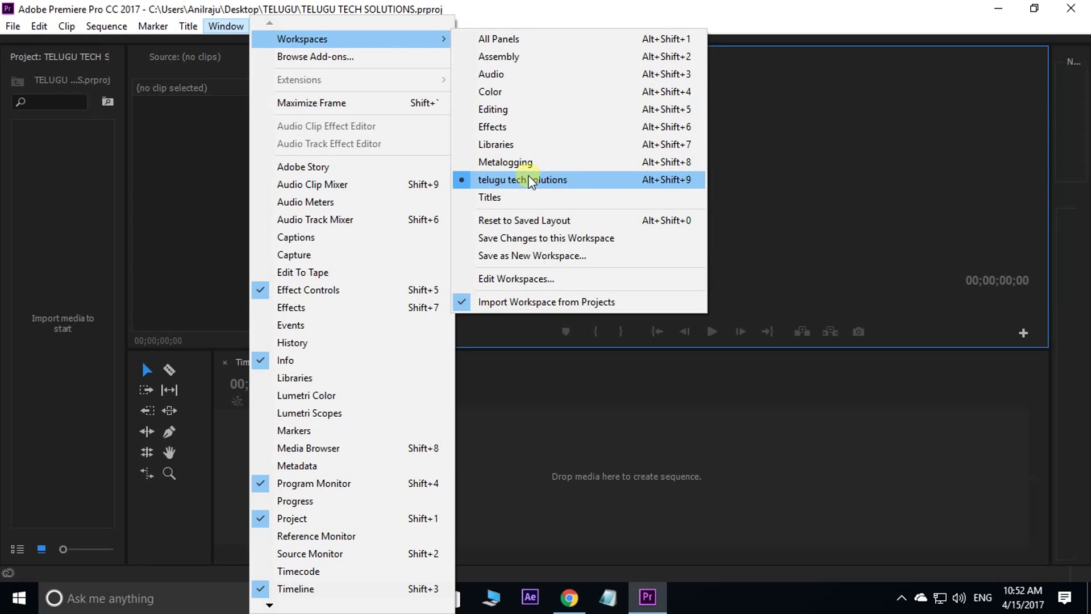
pyautogui.click(492, 75)
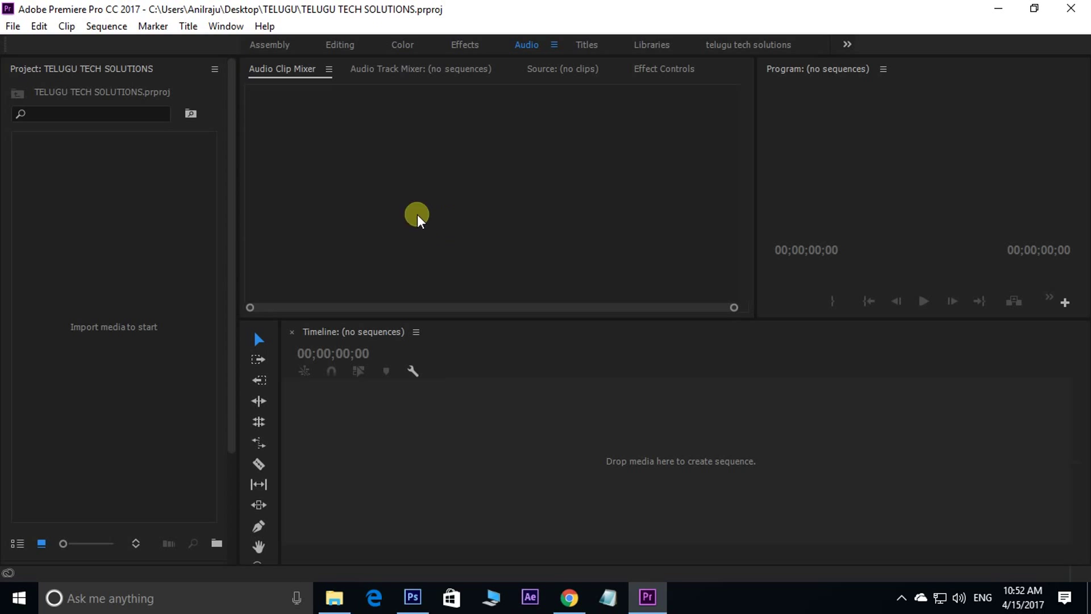
pyautogui.click(225, 25)
pyautogui.moveTo(296, 39)
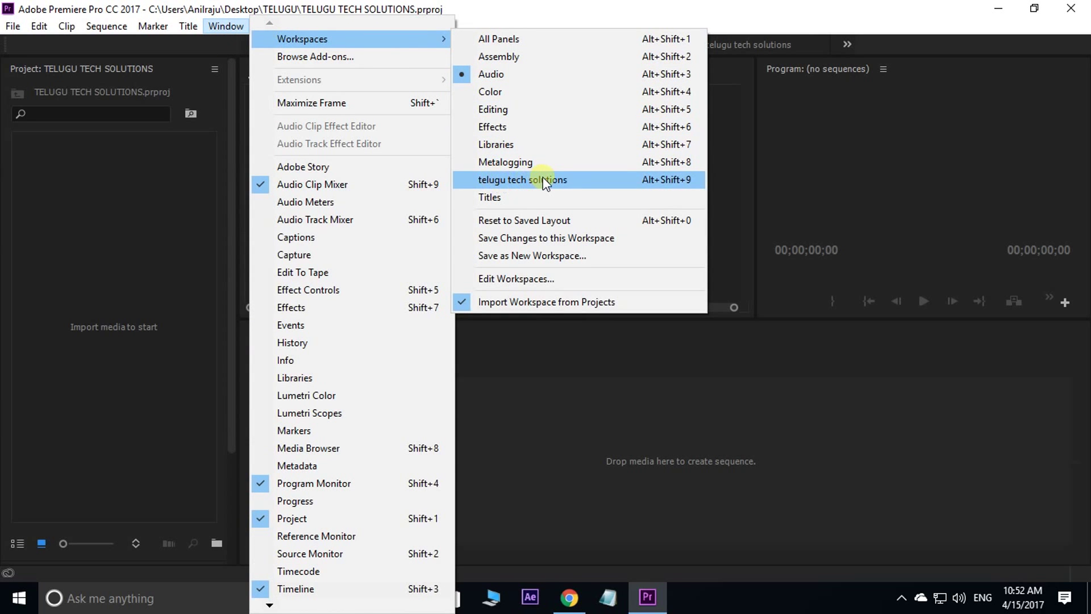
pyautogui.click(544, 177)
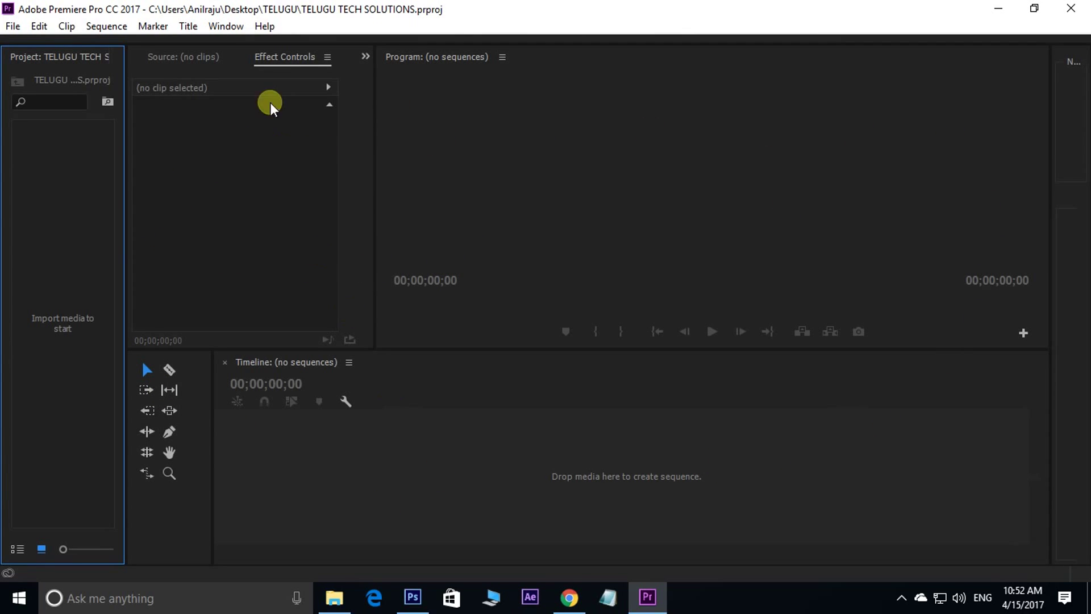
# View the All Panels, Editing and Color workspaces in turn, ending on the "telugu tech solutions" workspace
pyautogui.click(222, 33)
pyautogui.moveTo(273, 39)
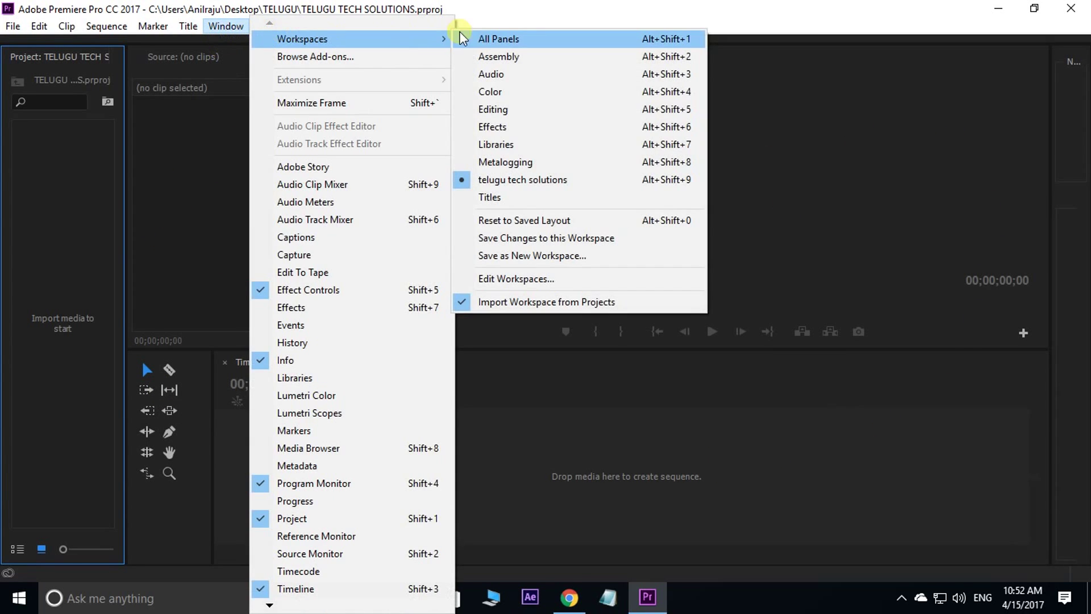
pyautogui.click(531, 39)
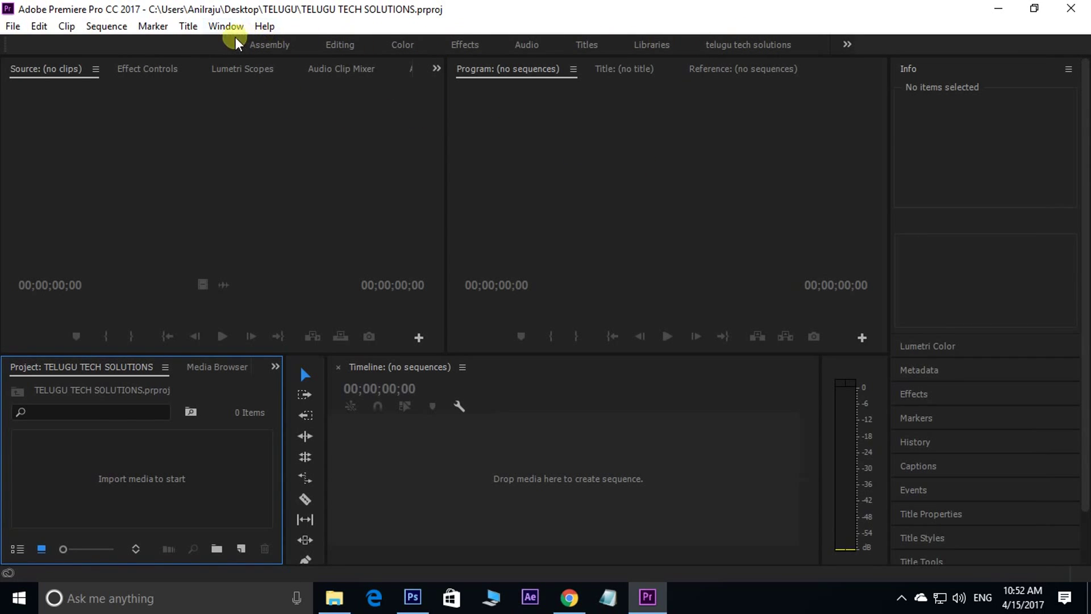
pyautogui.click(341, 45)
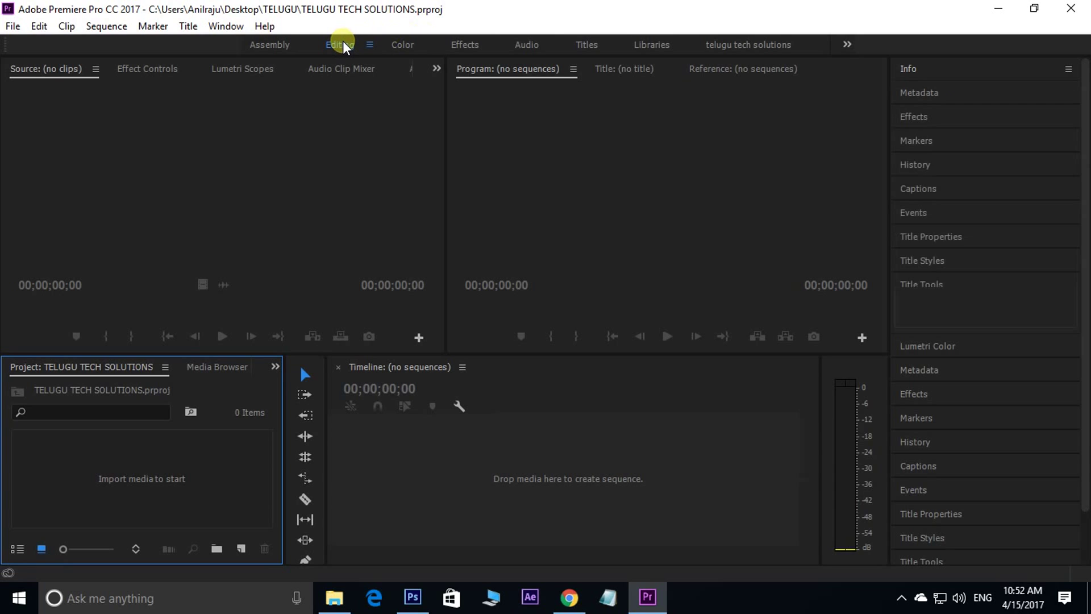
pyautogui.click(400, 45)
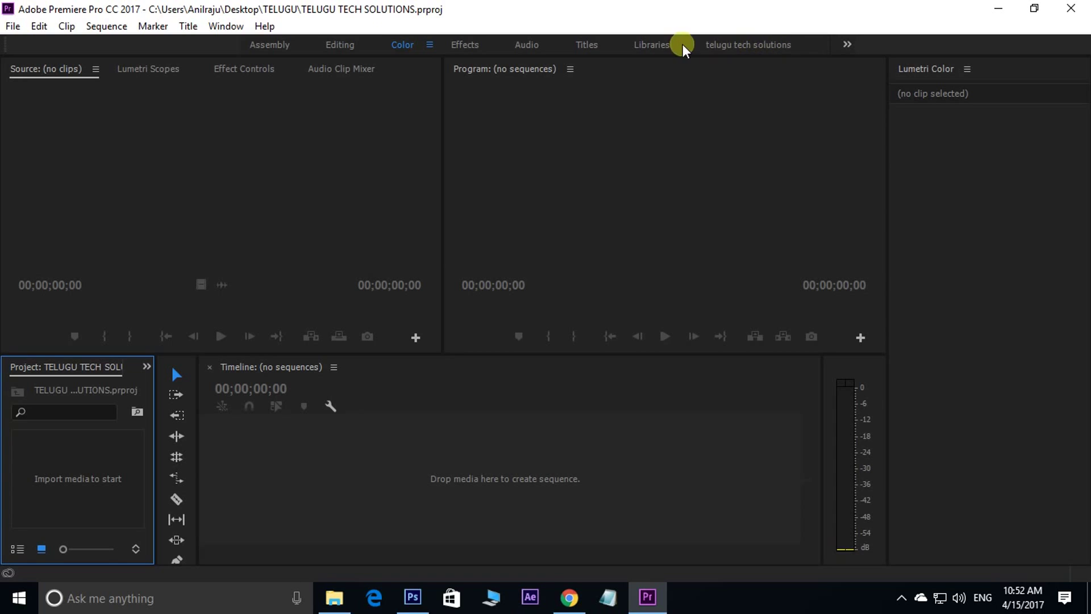
pyautogui.click(748, 47)
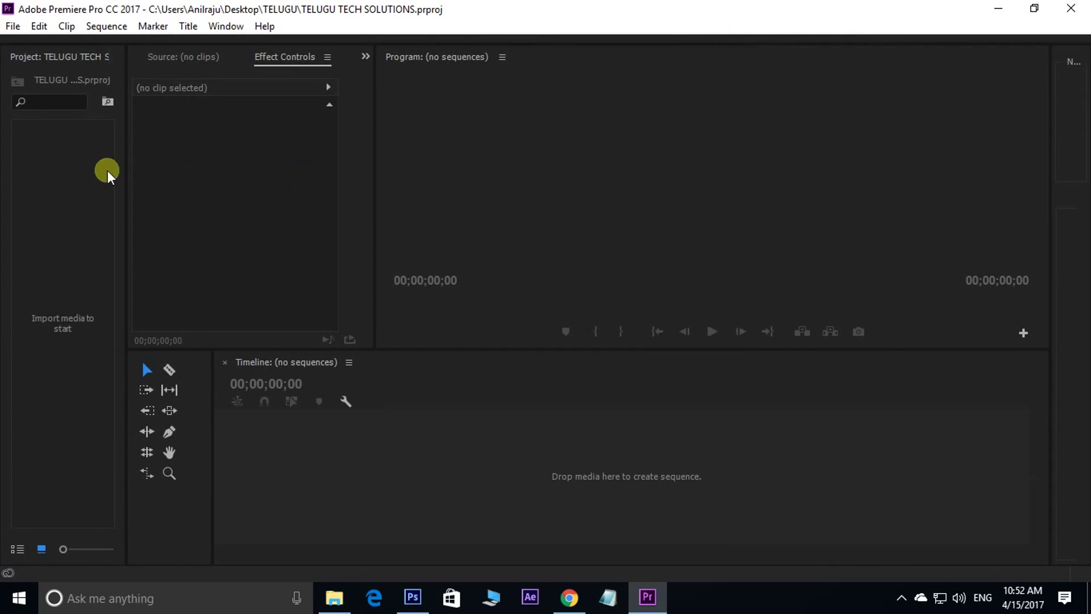